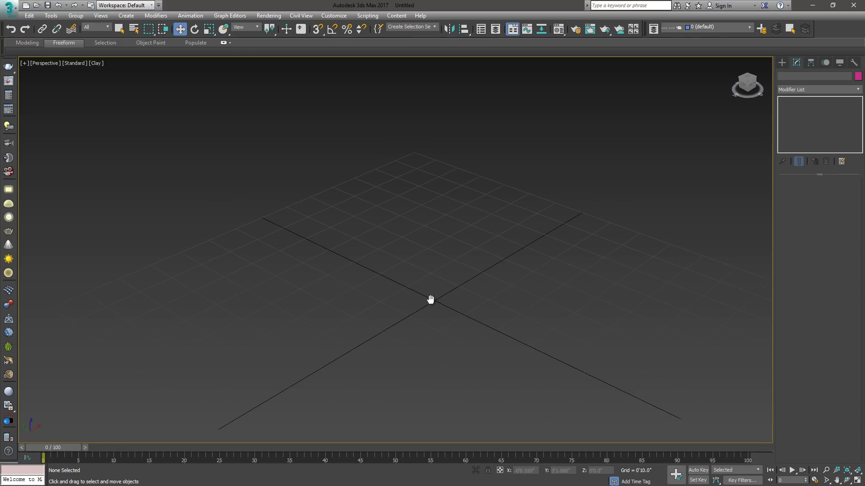
Draw a ground plane about 10'11.7" long and 11'3" wide over the grid.
middle_click_drag(431, 300, 407, 248)
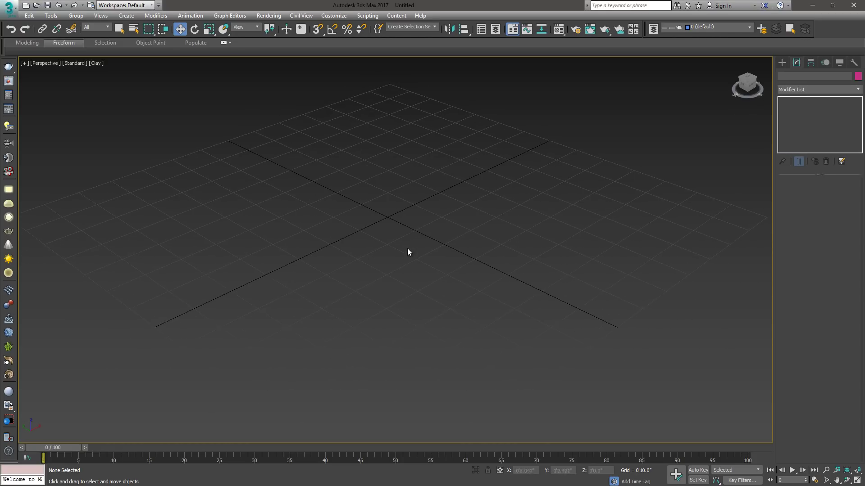
left_click(782, 62)
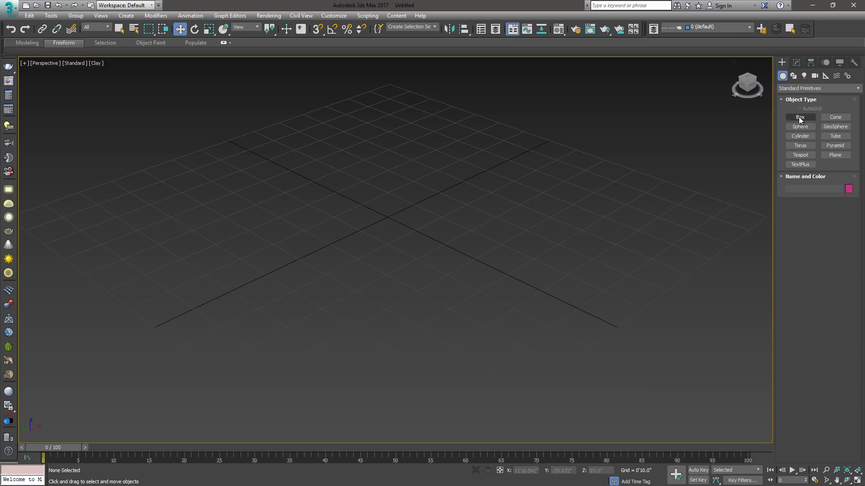
left_click(835, 155)
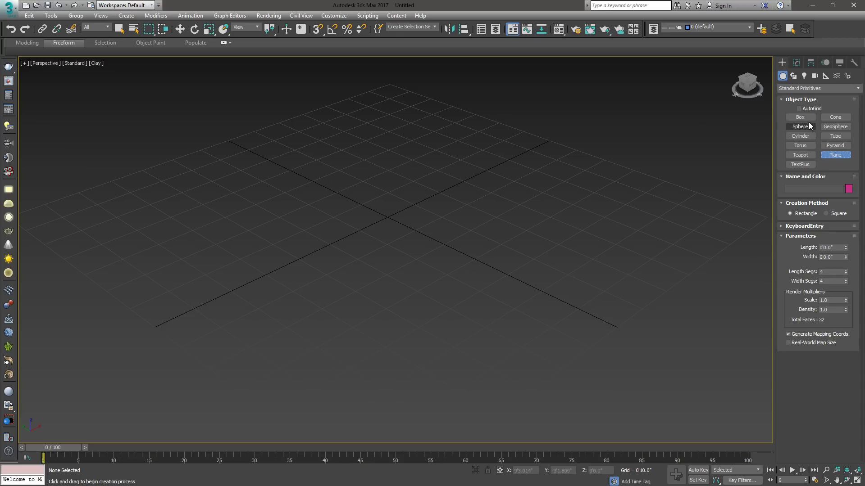
left_click_drag(389, 90, 367, 483)
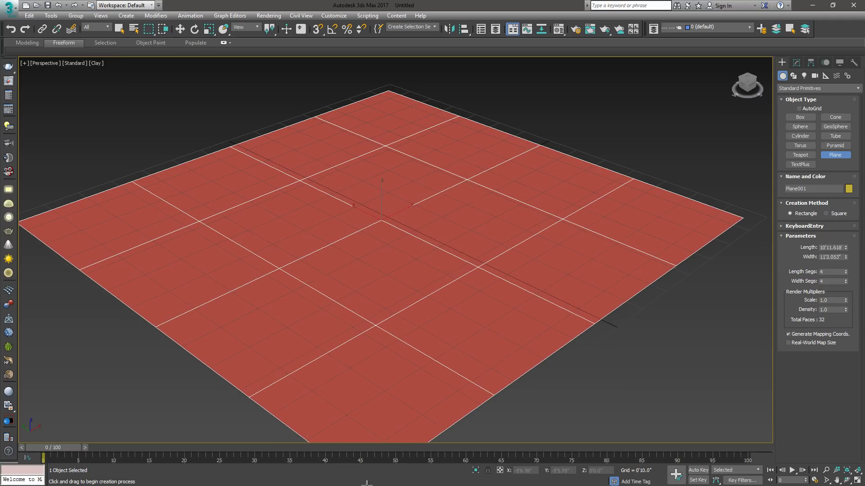
middle_click_drag(410, 251, 418, 270)
scroll(396, 244, "up", 2)
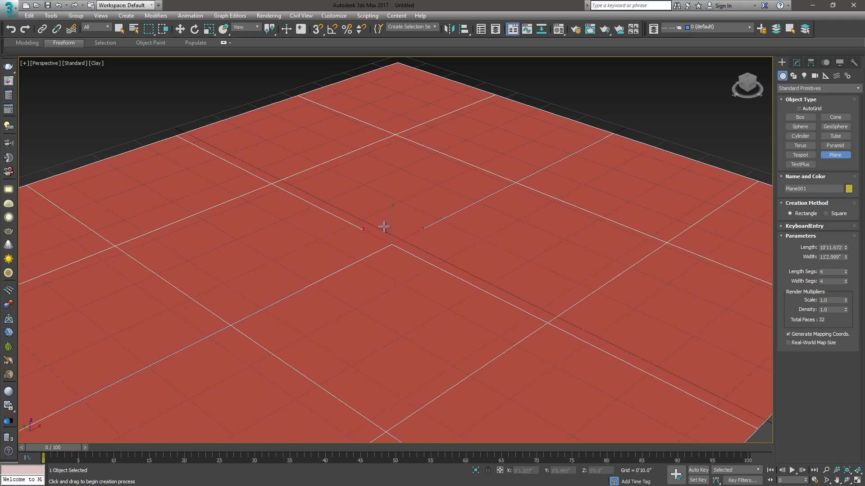
Create a thin box about 1'4.8" long, 1'6.5" wide and 0.6" high at the plane's centre.
left_click(793, 117)
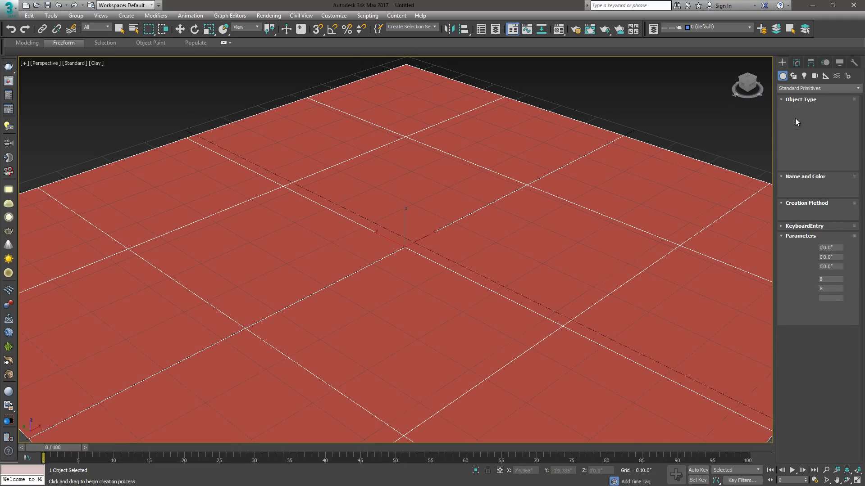
left_click_drag(408, 219, 404, 293)
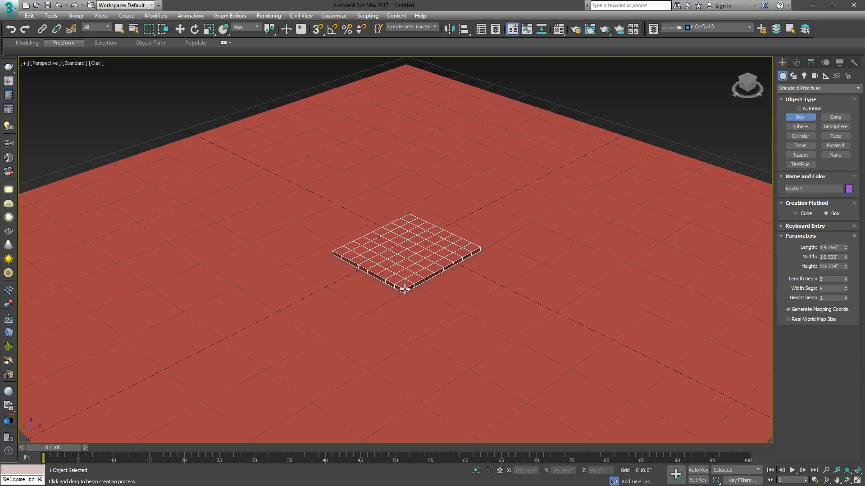
left_click(405, 290)
scroll(421, 269, "up", 3)
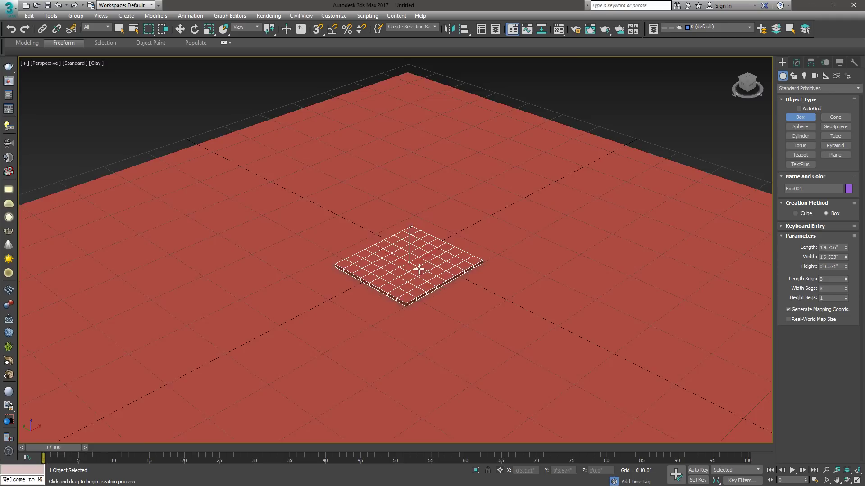
Reduce the box's length and width segments to 1, and return both to 8.
right_click(845, 282)
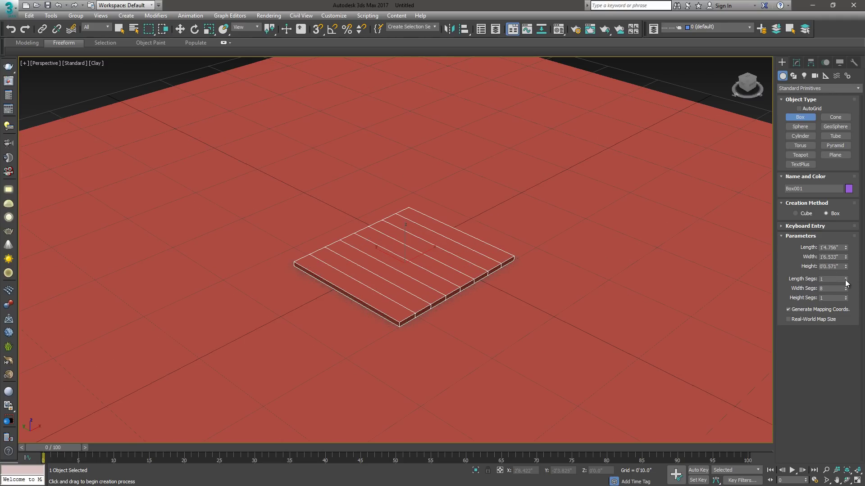
right_click(846, 289)
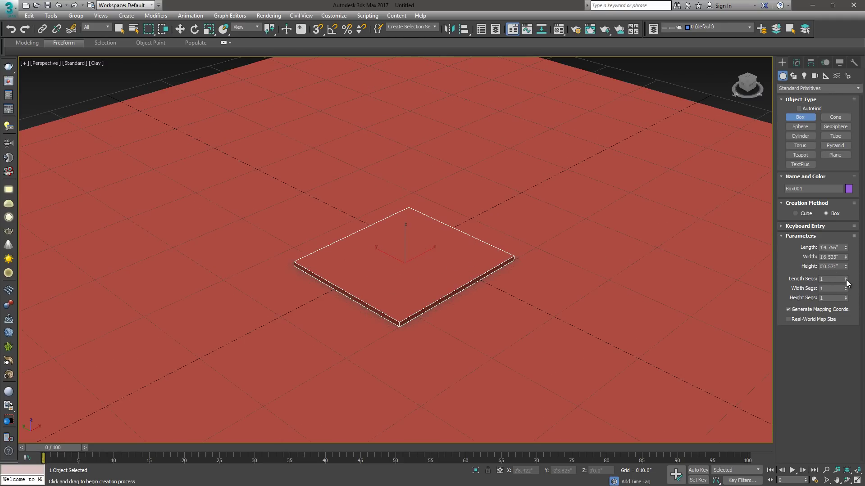
left_click(846, 278)
left_click(846, 278)
left_click(846, 278)
left_click(846, 278)
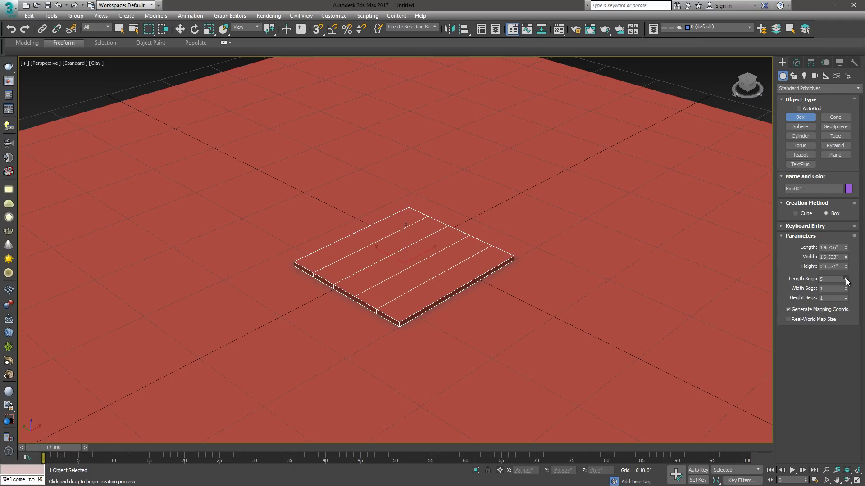
left_click(846, 278)
left_click(846, 277)
left_click_drag(847, 281, 846, 287)
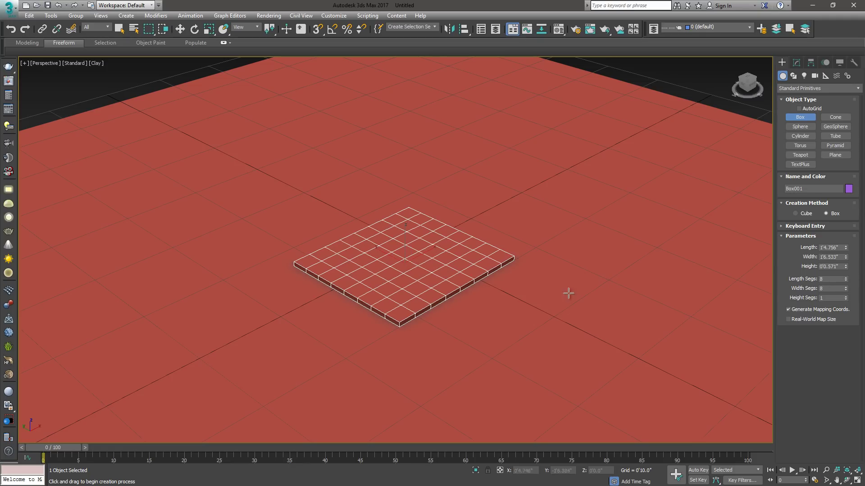
Select the plane and the box together and apply a Cloth modifier to both.
middle_click_drag(415, 292, 448, 264, "alt")
key("w")
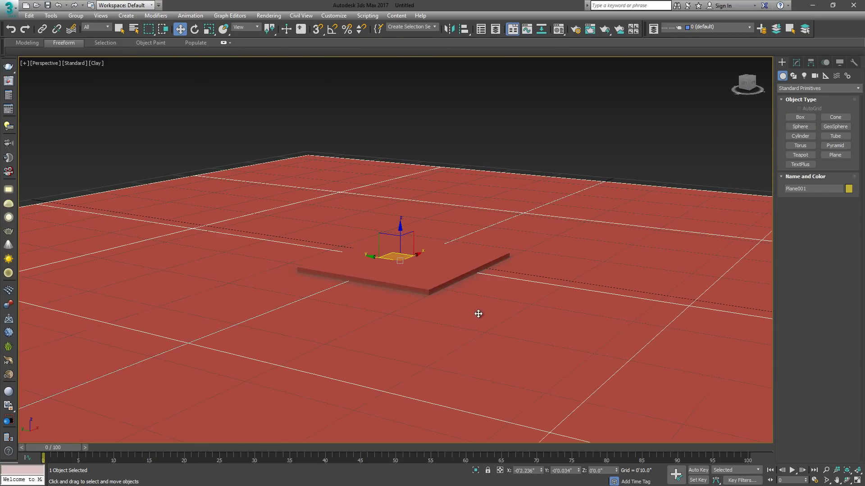
middle_click_drag(476, 312, 415, 309, "alt")
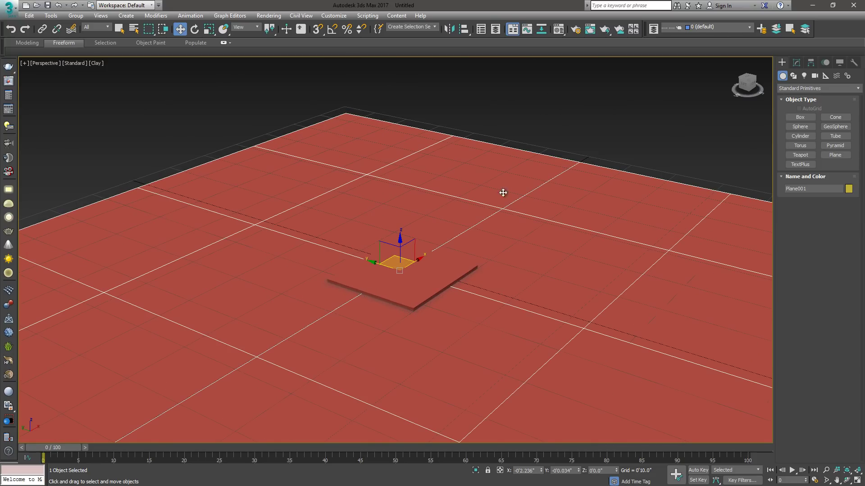
middle_click_drag(502, 191, 442, 274, "alt")
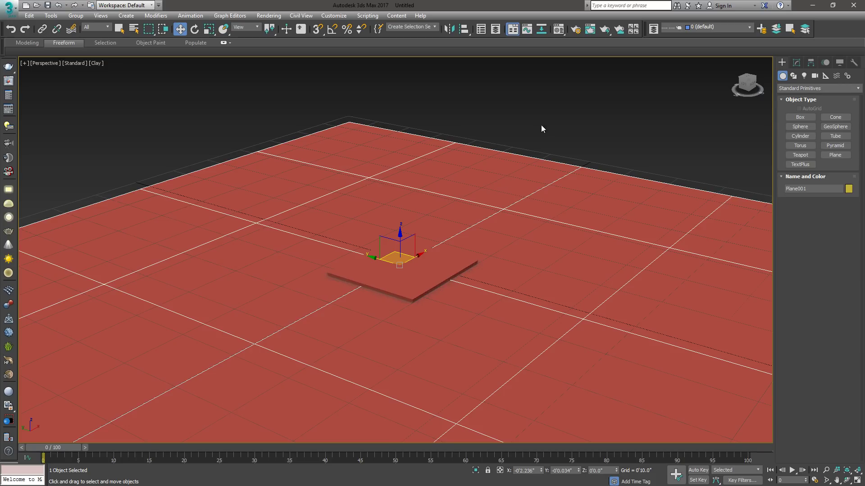
left_click_drag(350, 367, 326, 377)
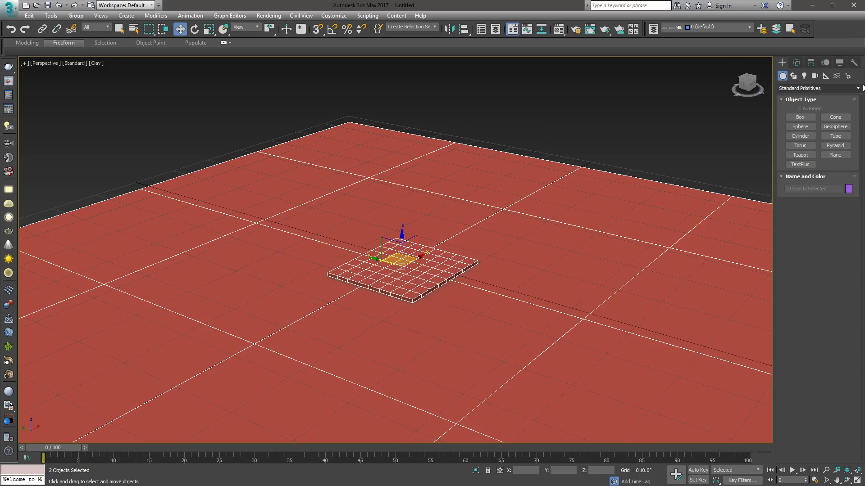
left_click(796, 63)
left_click(857, 90)
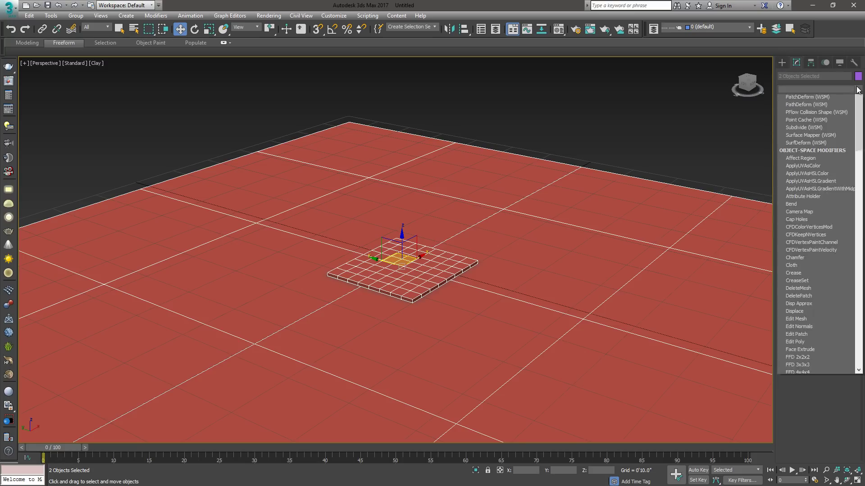
type("cloth")
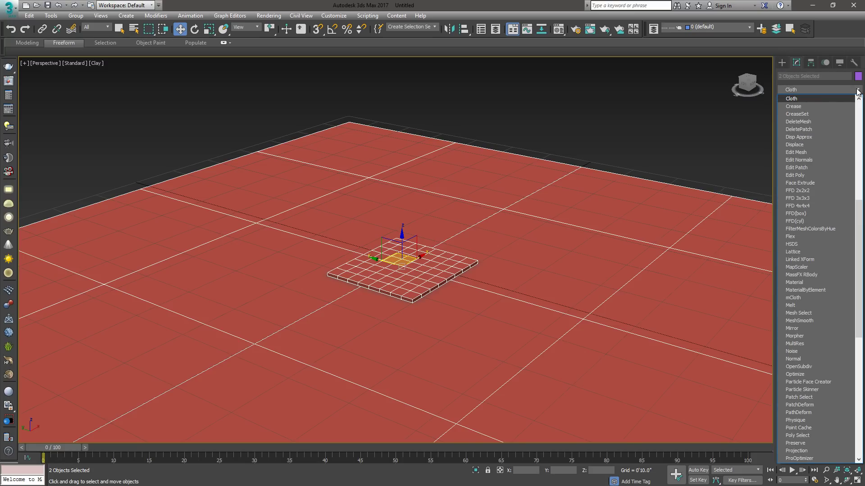
key("Return")
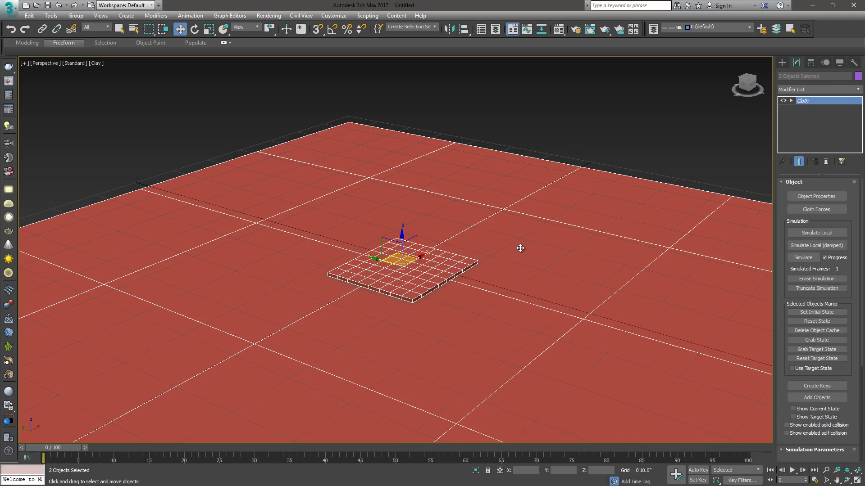
Define Box001 as Cloth and Plane001 as a Collision Object in the cloth object properties.
left_click(819, 198)
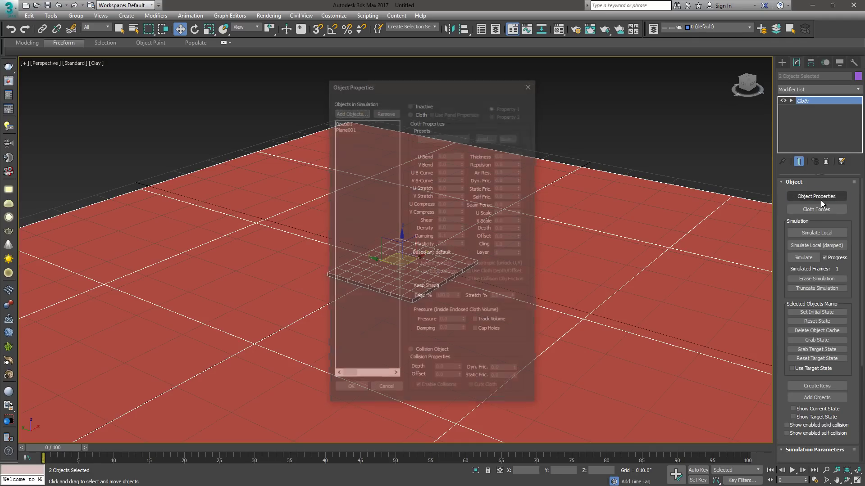
left_click(347, 123)
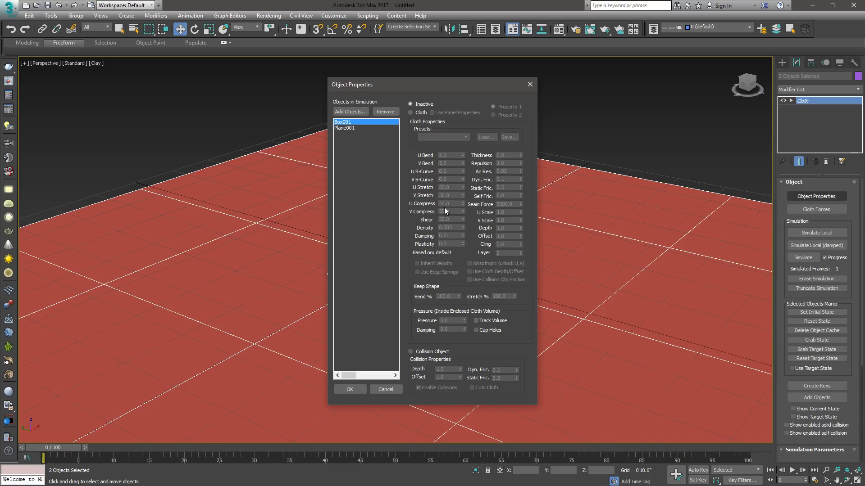
left_click(410, 112)
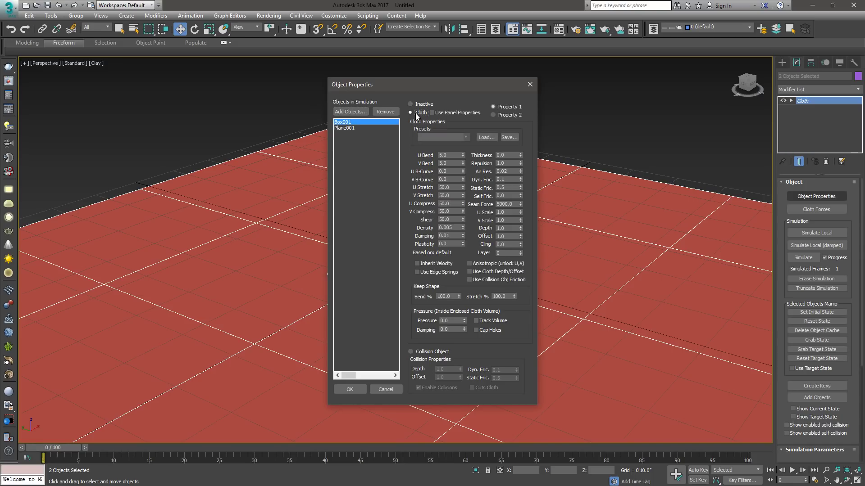
left_click(348, 129)
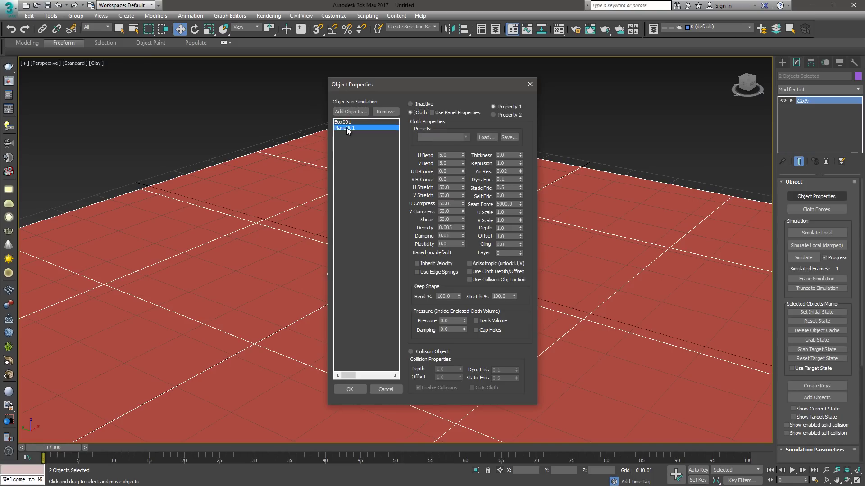
left_click(425, 352)
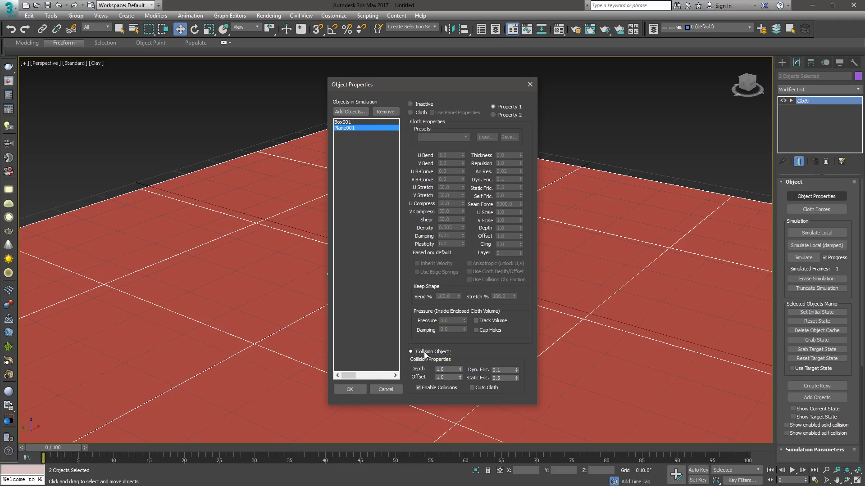
left_click(354, 388)
Run the local cloth simulation on the unpressurized box, stop it, and reset the objects' state.
scroll(419, 293, "up", 3)
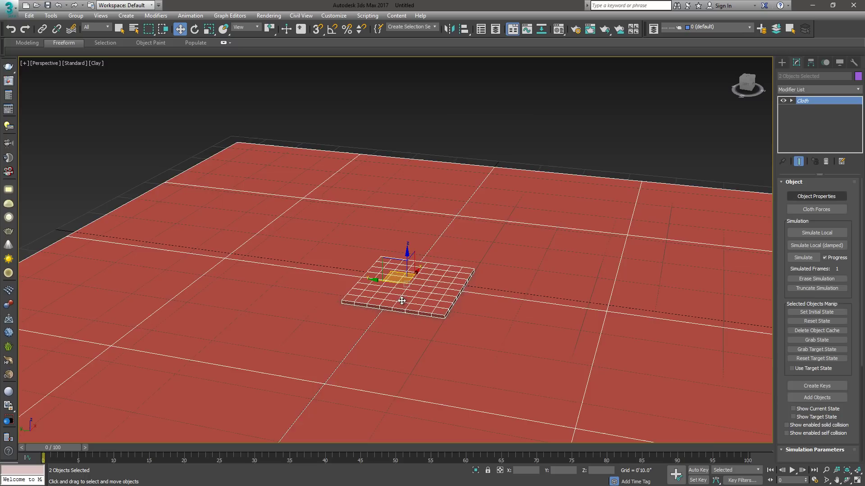
middle_click_drag(401, 301, 405, 291, "alt")
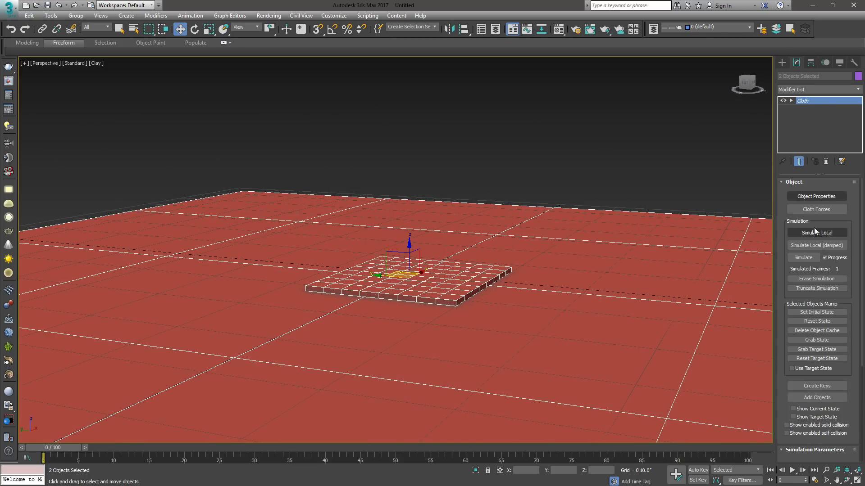
left_click(826, 232)
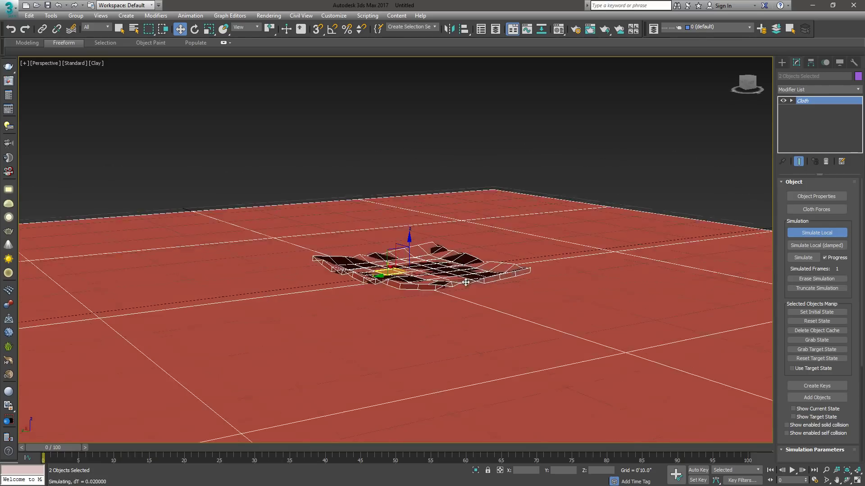
middle_click_drag(450, 278, 396, 287, "alt")
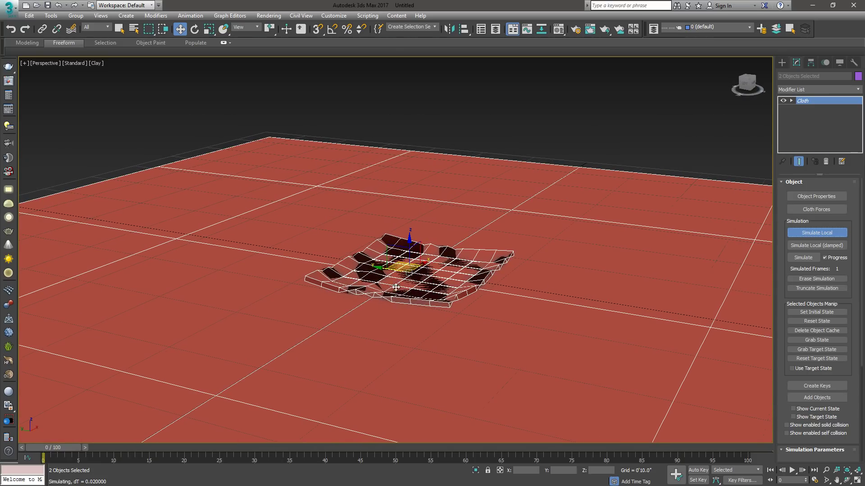
left_click(821, 234)
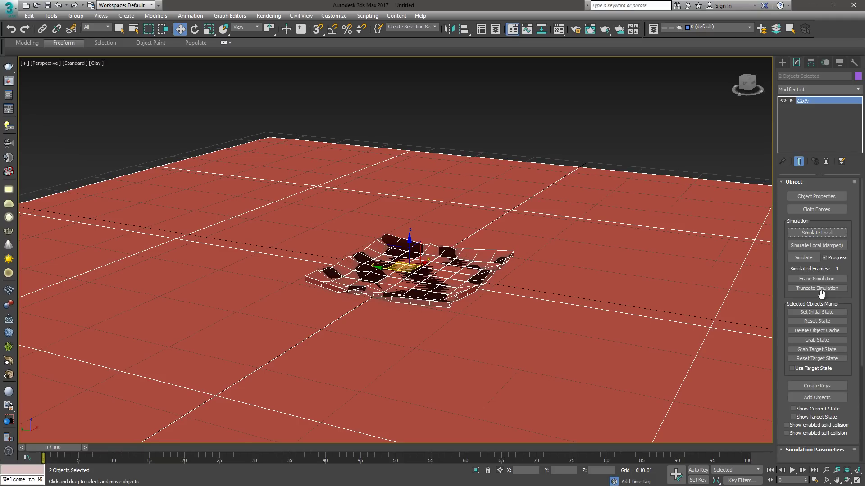
left_click(814, 322)
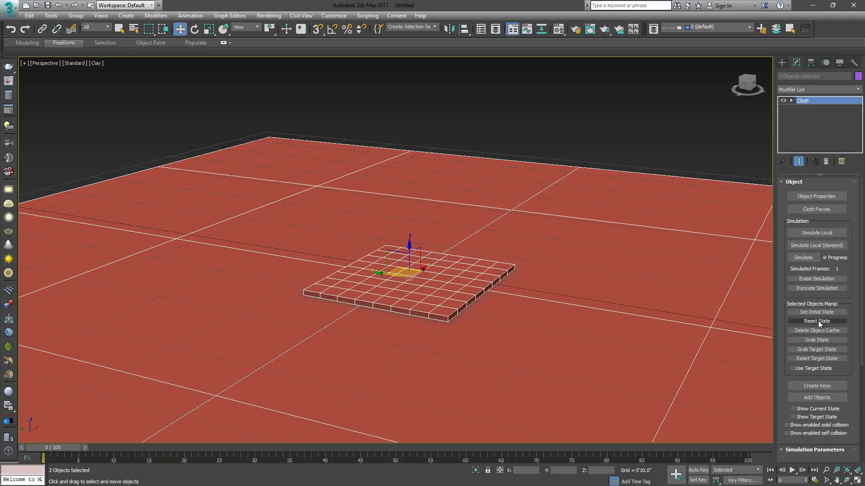
Set an inside cloth volume pressure for Box001 in the cloth object properties.
left_click(817, 197)
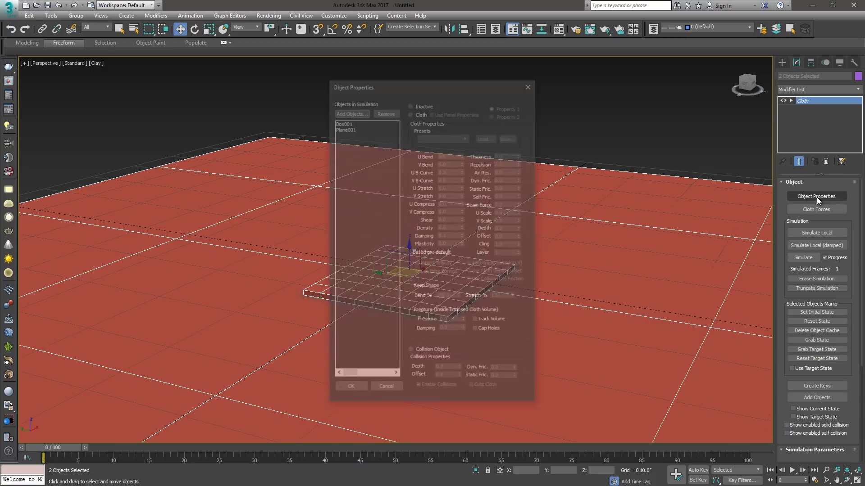
left_click(356, 122)
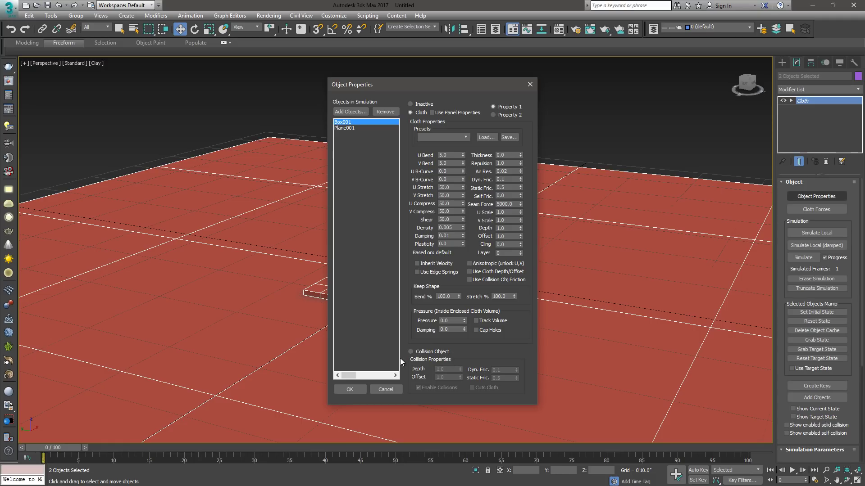
double_click(452, 321)
left_click(351, 390)
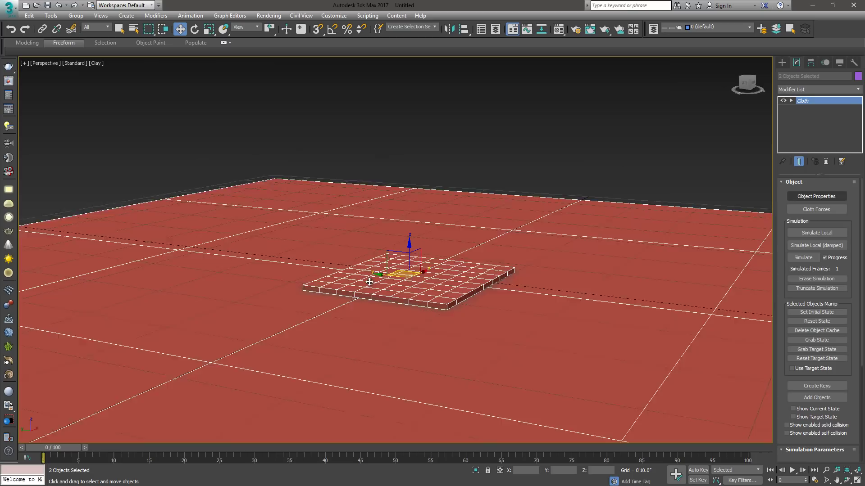
Run the local cloth simulation until the box inflates into a pillow shape, and stop it.
left_click(818, 234)
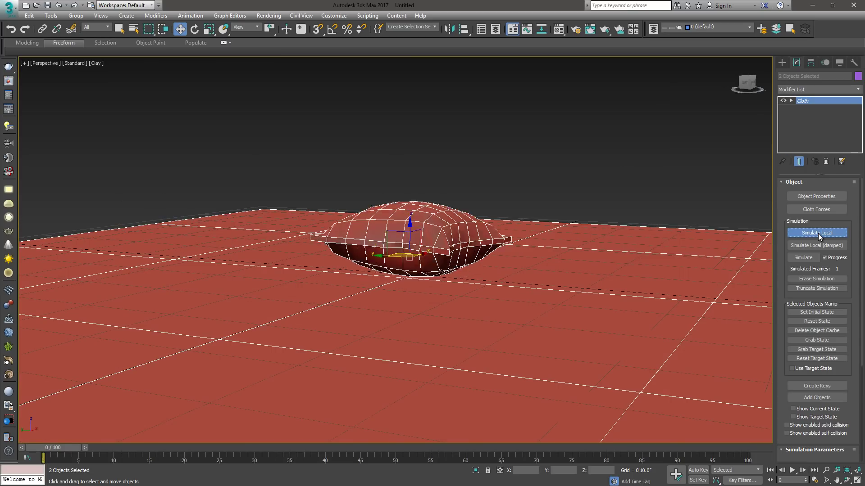
middle_click_drag(466, 261, 403, 295, "alt")
left_click(823, 235)
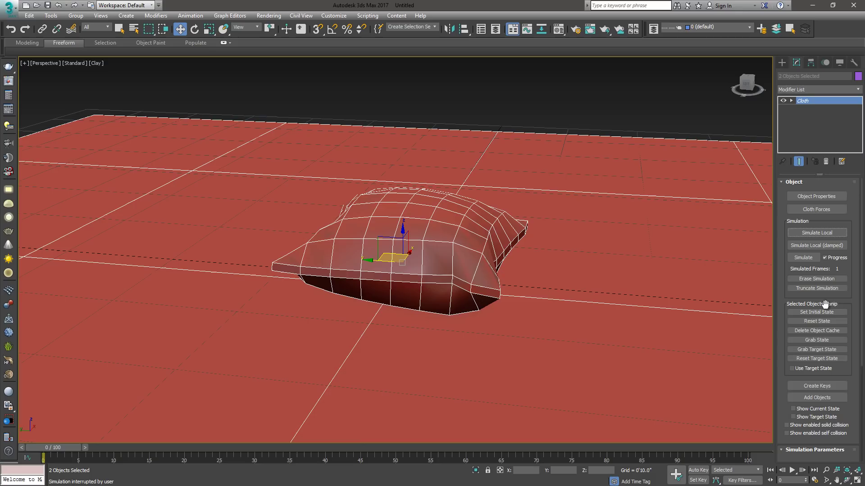
Reset the objects' state and clear Plane001's collision Offset in the cloth object properties.
left_click(819, 322)
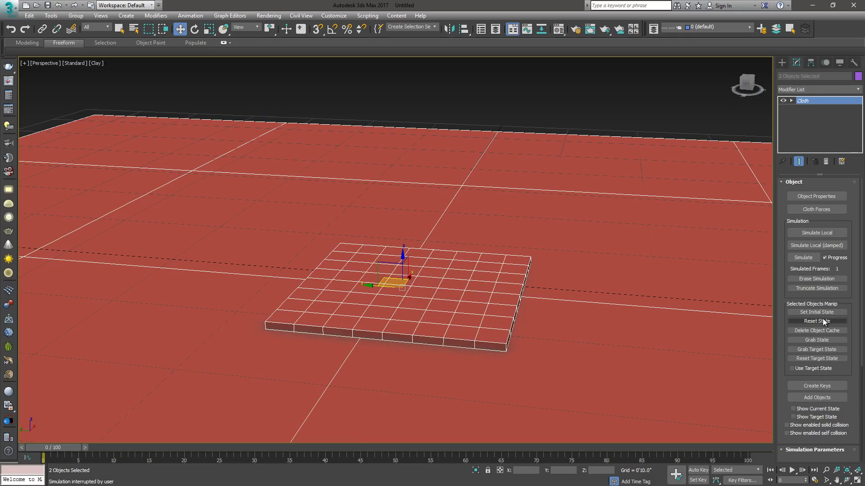
left_click(817, 196)
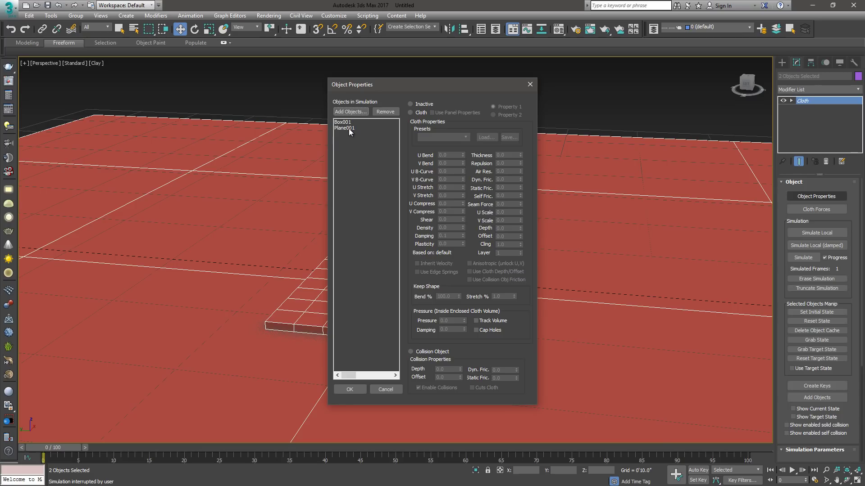
left_click(353, 129)
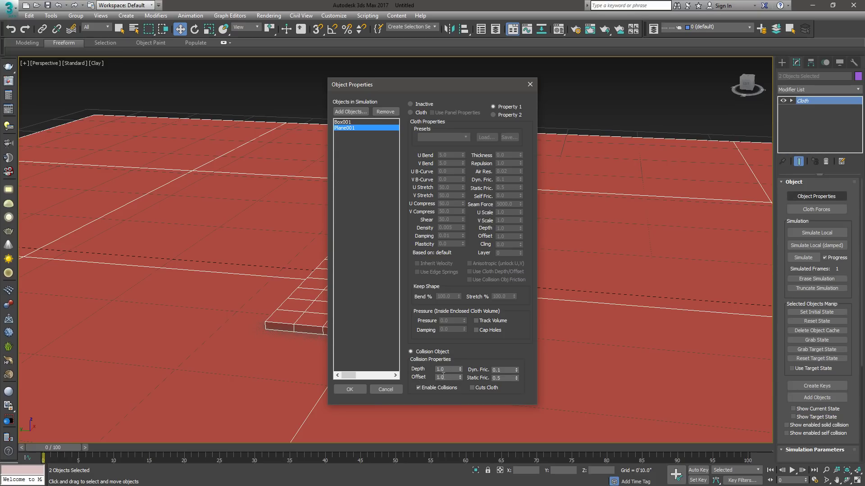
right_click(461, 377)
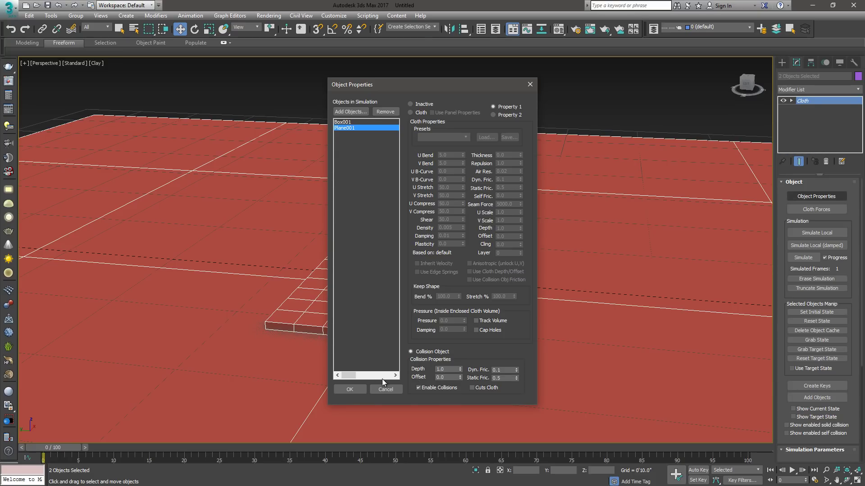
left_click(349, 390)
Run the local cloth simulation with the changed collision offset, stop it, and reset the objects' state.
middle_click_drag(500, 296, 504, 284, "alt")
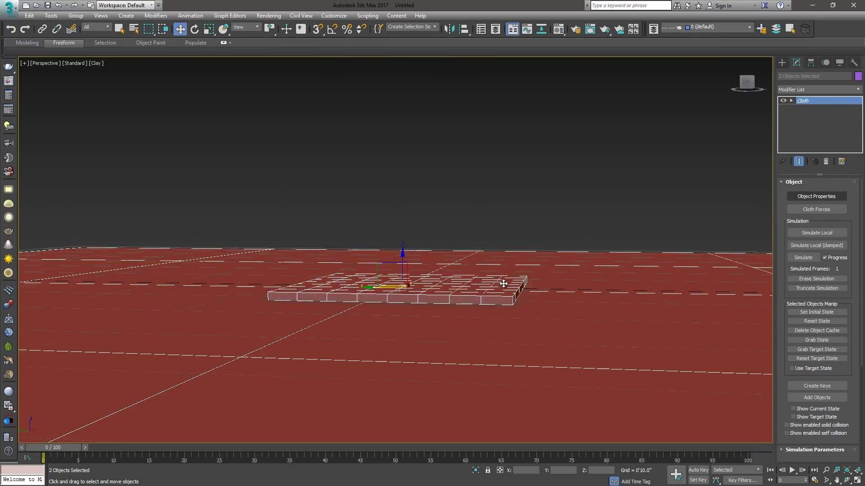
left_click(823, 233)
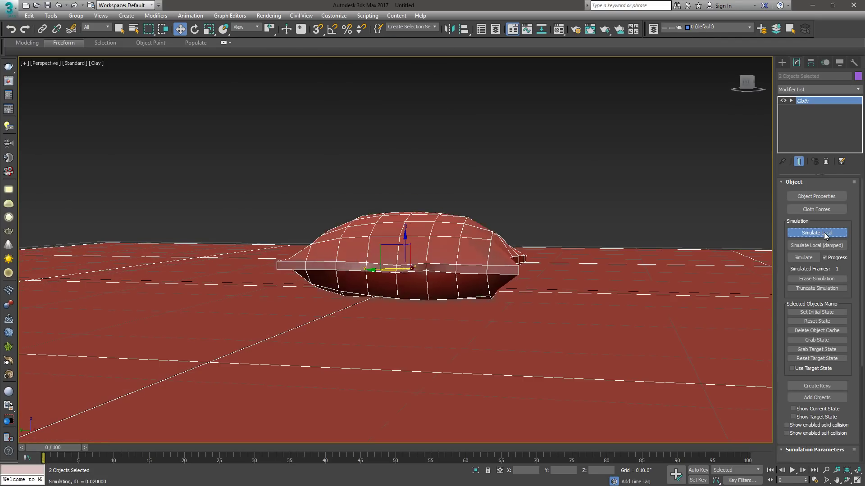
middle_click_drag(502, 274, 474, 302, "alt")
left_click(814, 232)
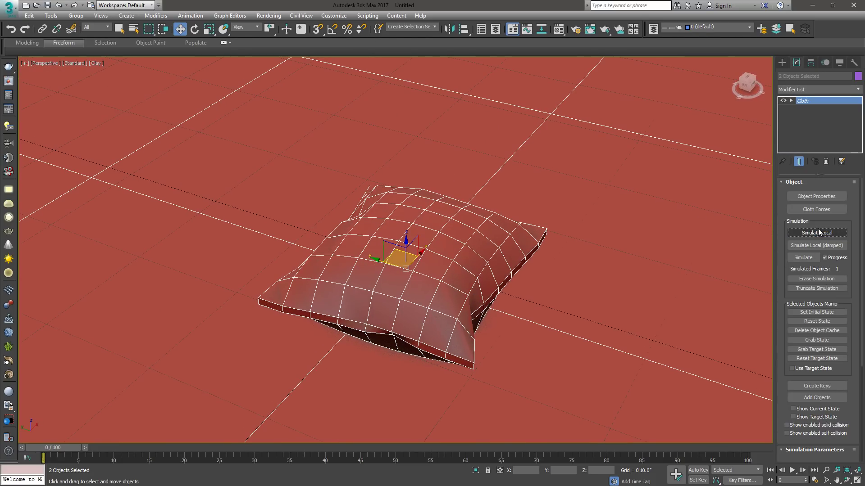
left_click(822, 321)
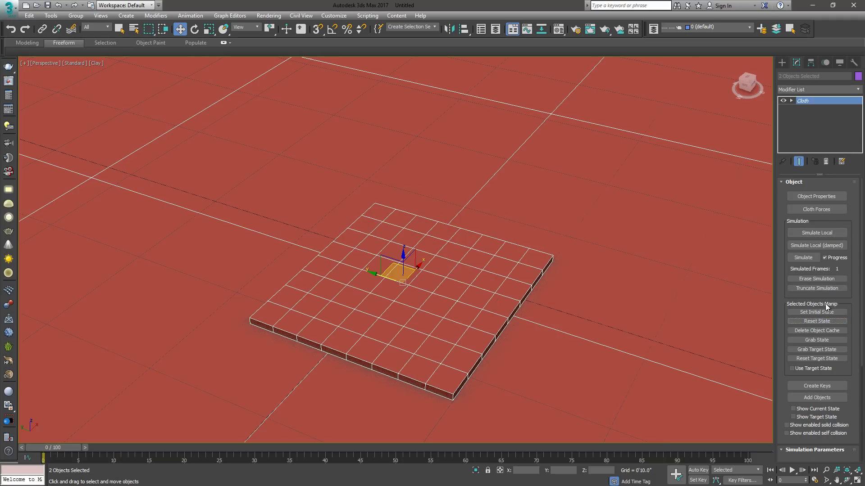
Set Box001's inside cloth volume Pressure to 50.0 in the cloth object properties.
left_click(829, 198)
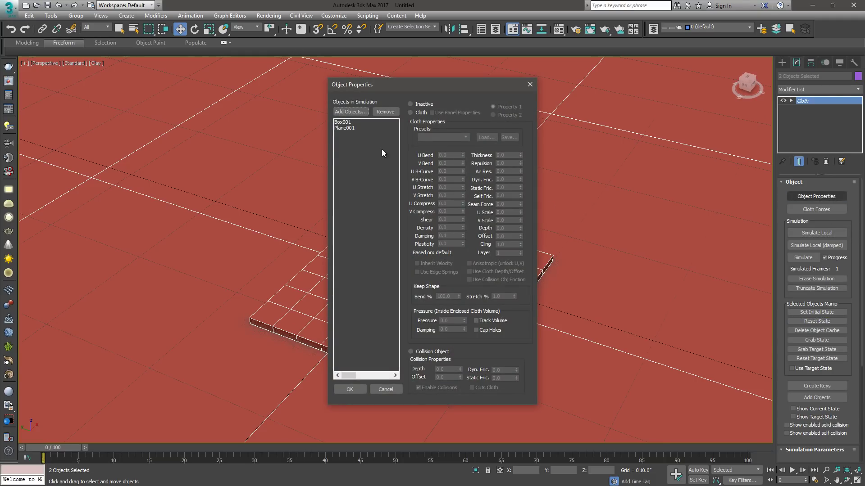
double_click(453, 319)
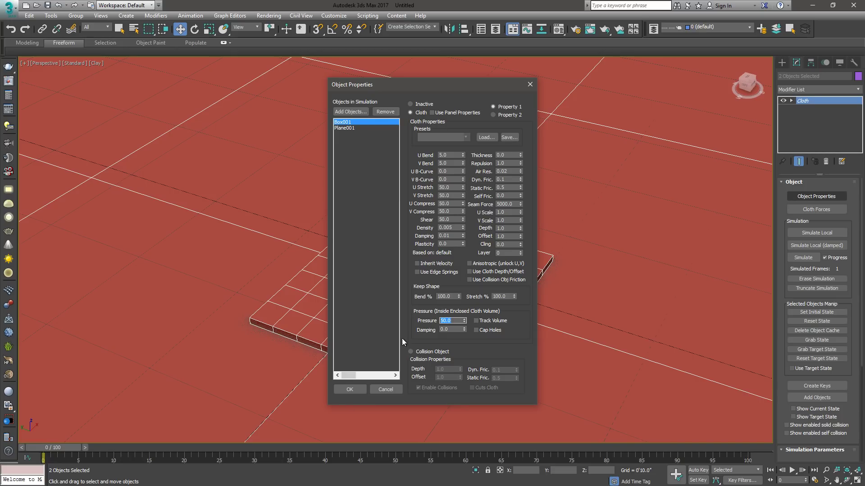
left_click(351, 390)
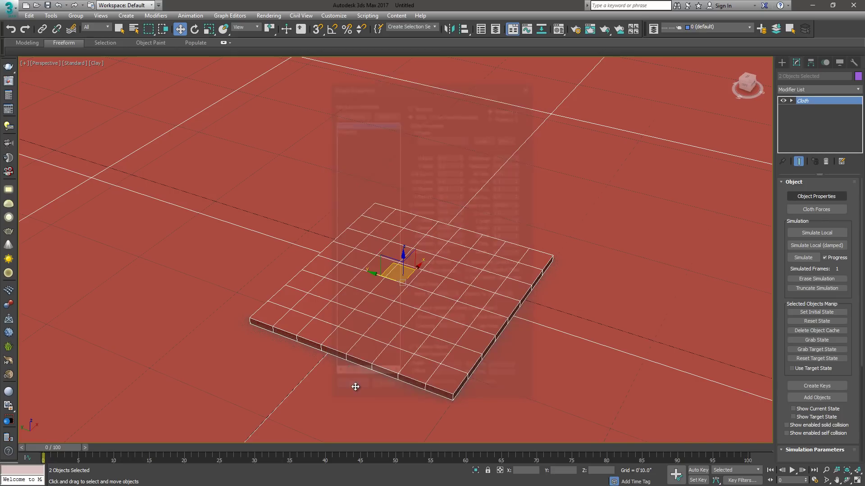
Run the local cloth simulation until the flat box puffs up into a pillow, and stop it.
left_click(819, 232)
mouse_move(560, 269)
middle_mouse_down("alt")
mouse_move(531, 284)
mouse_move(535, 264)
mouse_move(570, 240)
mouse_move(606, 240)
mouse_move(654, 263)
mouse_move(596, 239)
mouse_move(560, 242)
mouse_move(549, 250)
mouse_move(554, 257)
middle_mouse_up("alt")
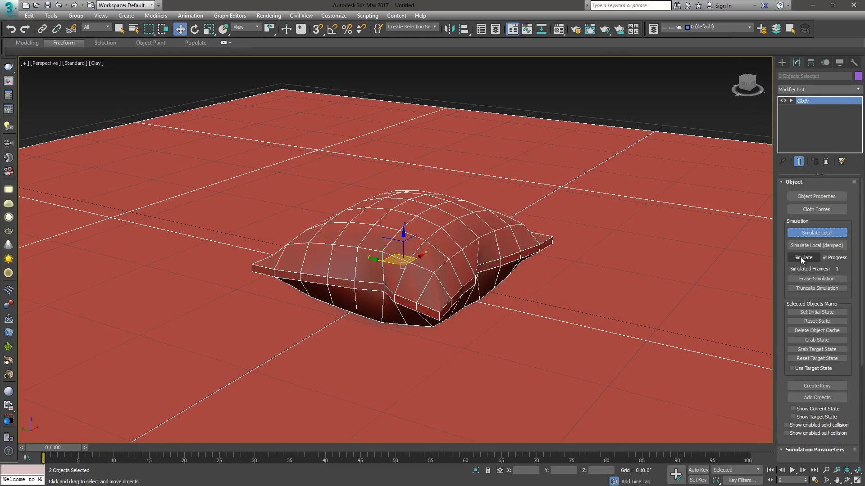
left_click(819, 234)
middle_click_drag(526, 272, 543, 283, "alt")
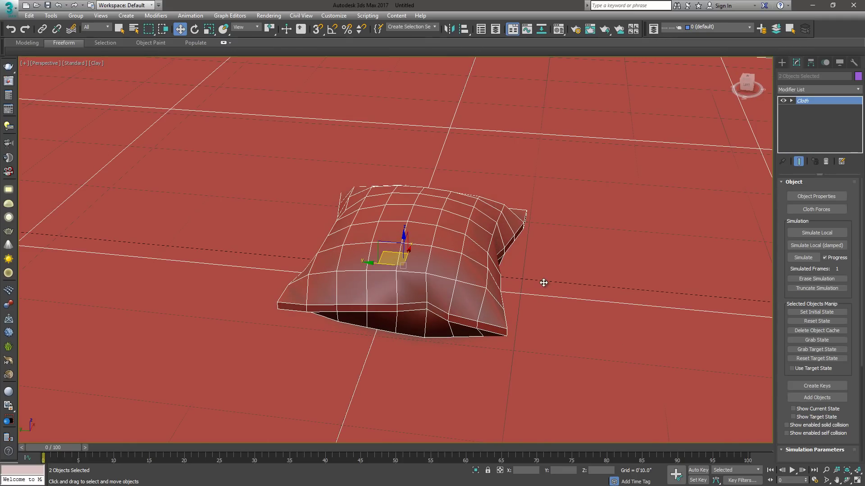
left_click(859, 91)
type("tu")
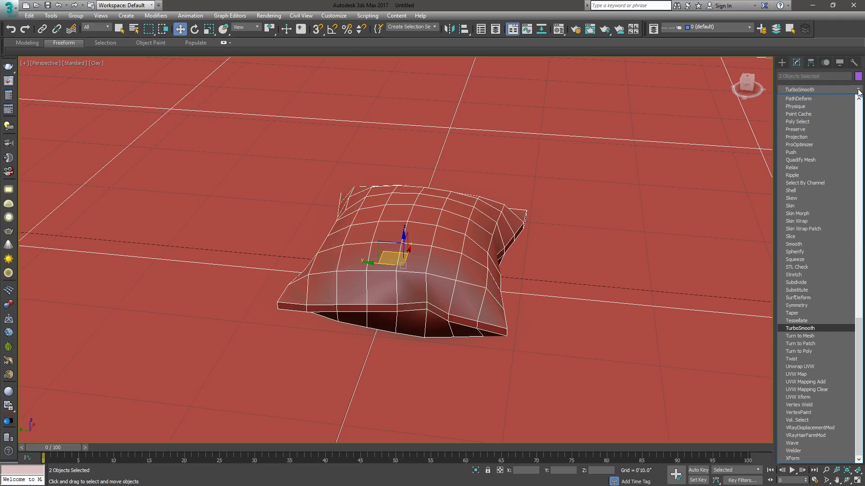
key("Return")
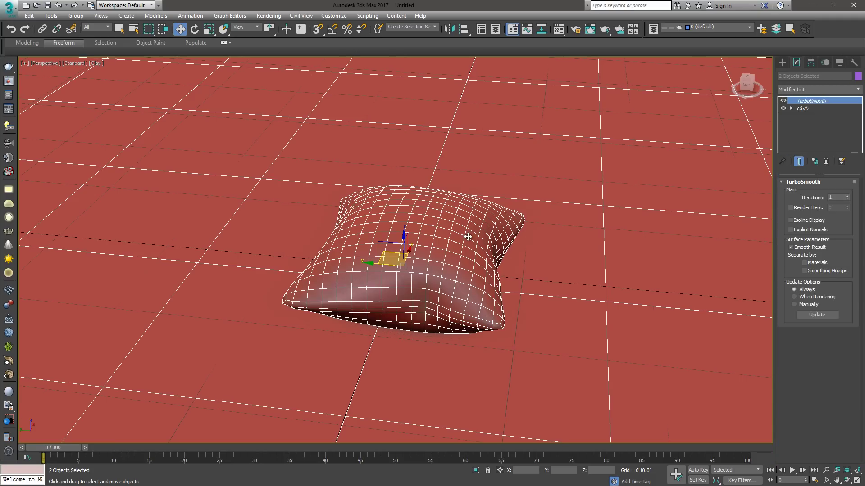
key("ctrl+z")
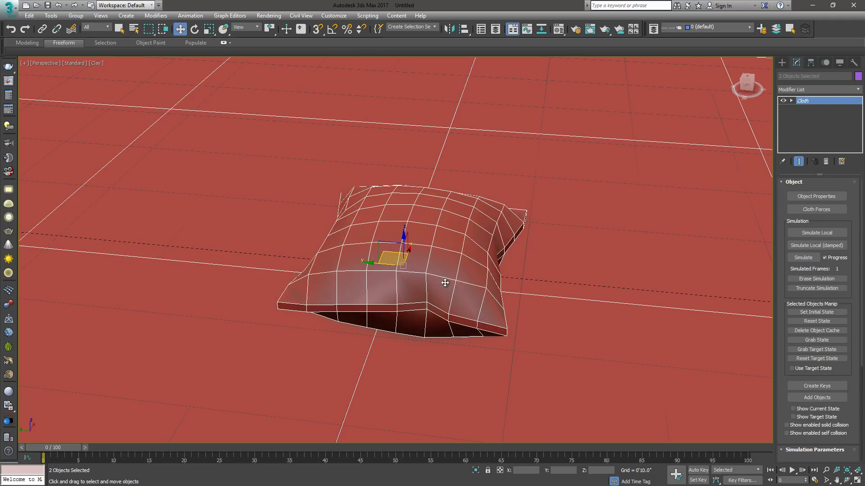
Select only the pillow, without the plane, and apply a TurboSmooth modifier to it.
middle_click_drag(448, 281, 437, 267, "alt")
left_click(442, 252)
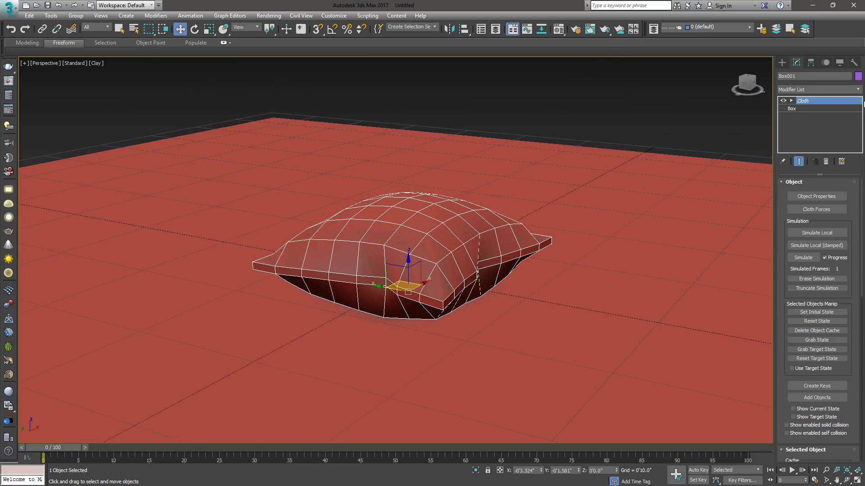
left_click(858, 91)
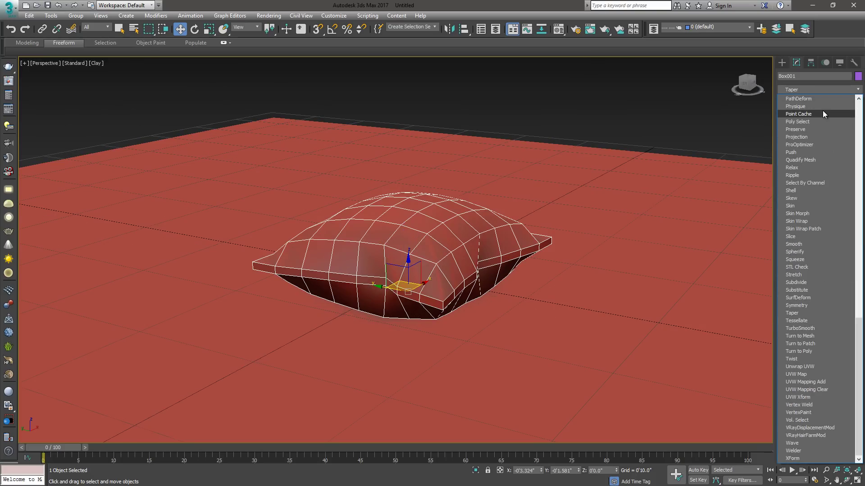
key("t")
key("t")
key("t")
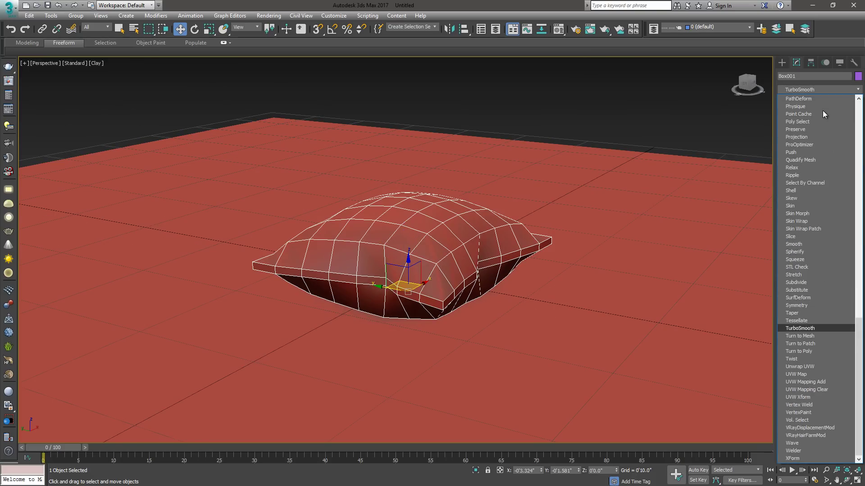
key("Return")
Deselect the pillow and examine its smoothed shape from several angles.
key("shift+z")
key("shift+z")
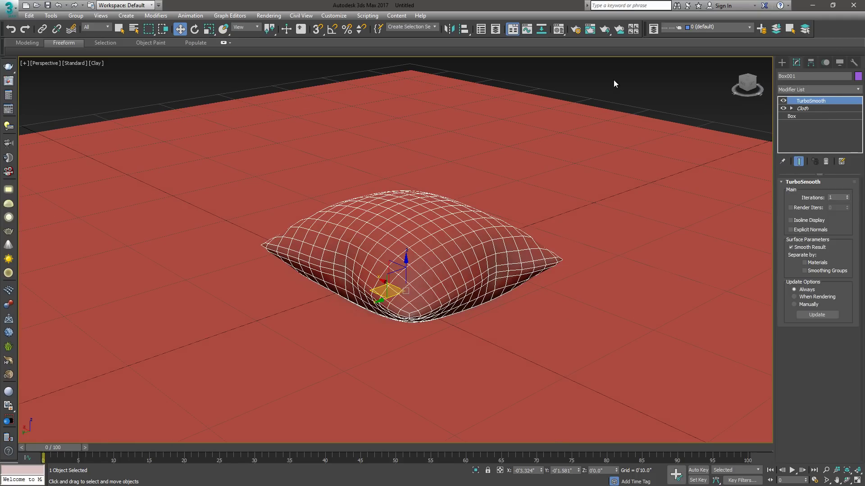
left_click(613, 84)
middle_click_drag(351, 252, 467, 248, "alt")
left_click(551, 242)
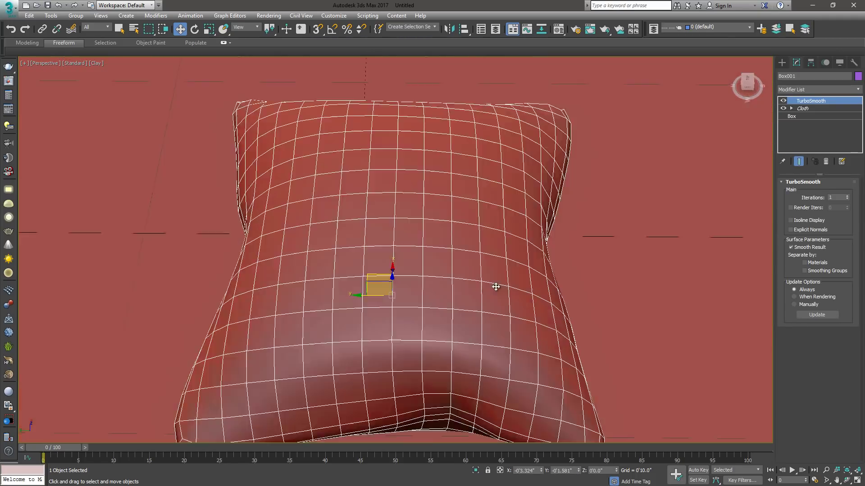
middle_click_drag(495, 287, 441, 252, "alt")
scroll(449, 265, "down", 5)
left_click(364, 81)
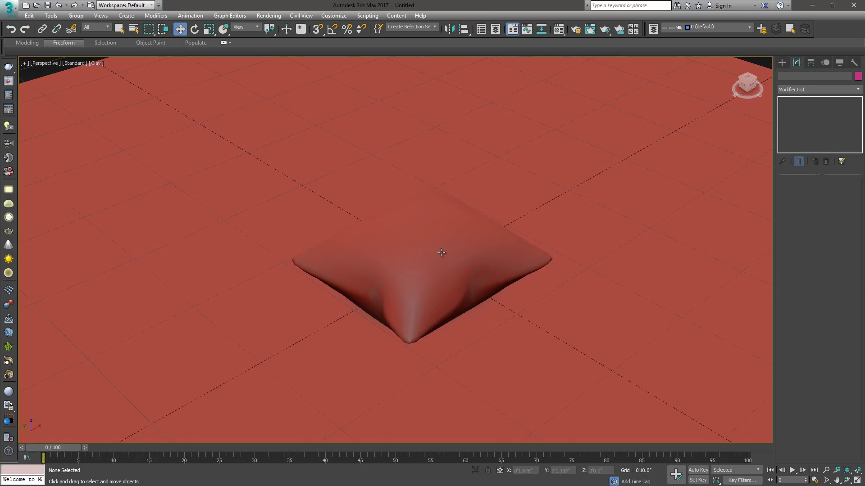
scroll(438, 254, "up", 3)
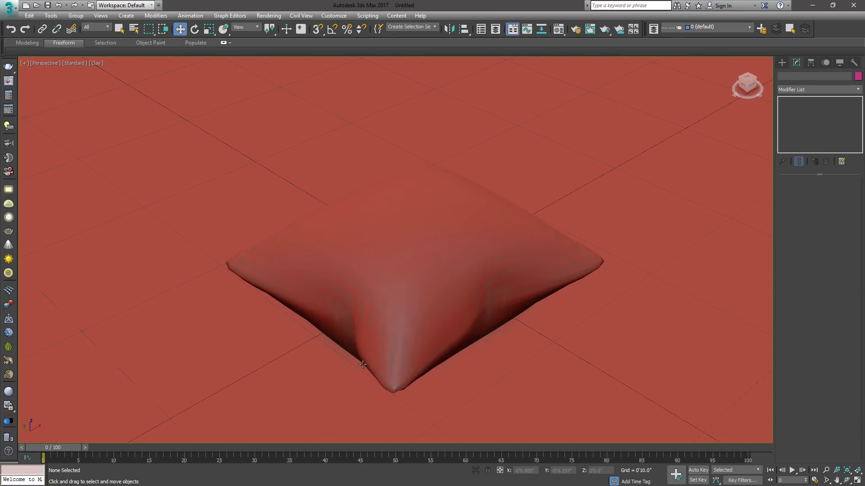
Select the pillow and add an Edit Poly modifier above TurboSmooth.
left_click(427, 217)
middle_click_drag(429, 218, 441, 236, "alt")
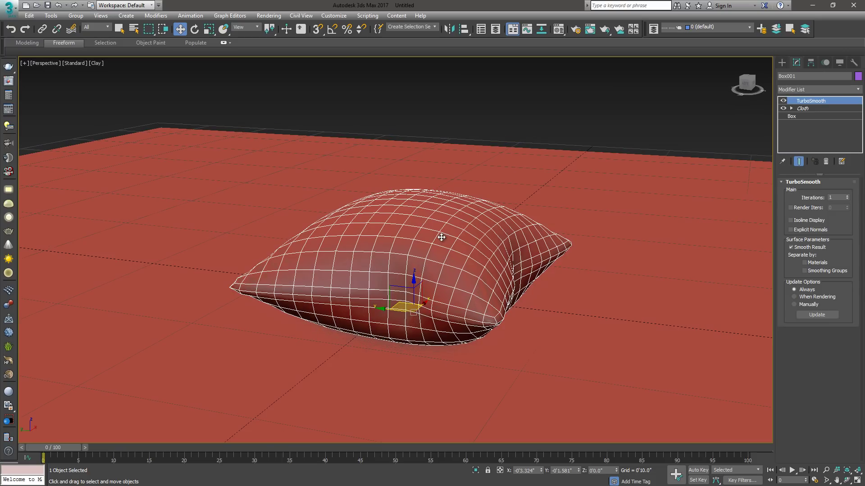
left_click(858, 90)
scroll(820, 112, "down", 5)
left_click(814, 120)
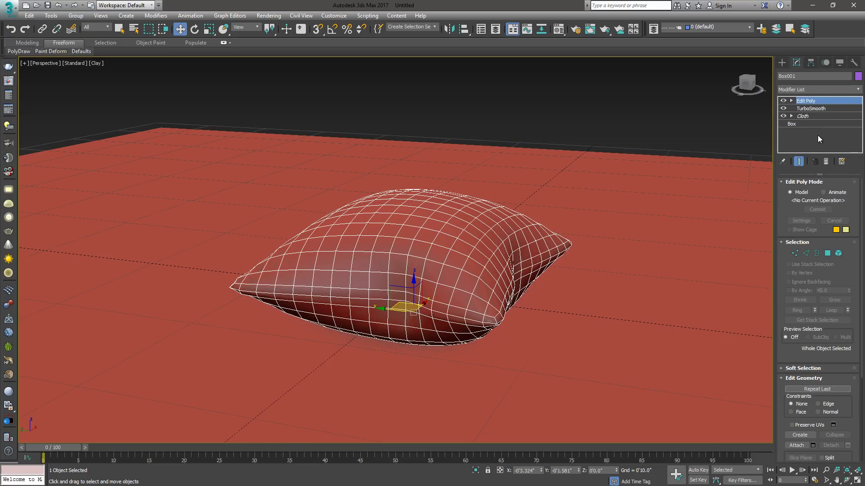
Create a shape from the edge loop running around the pillow's side seam, and leave edge editing.
left_click(806, 253)
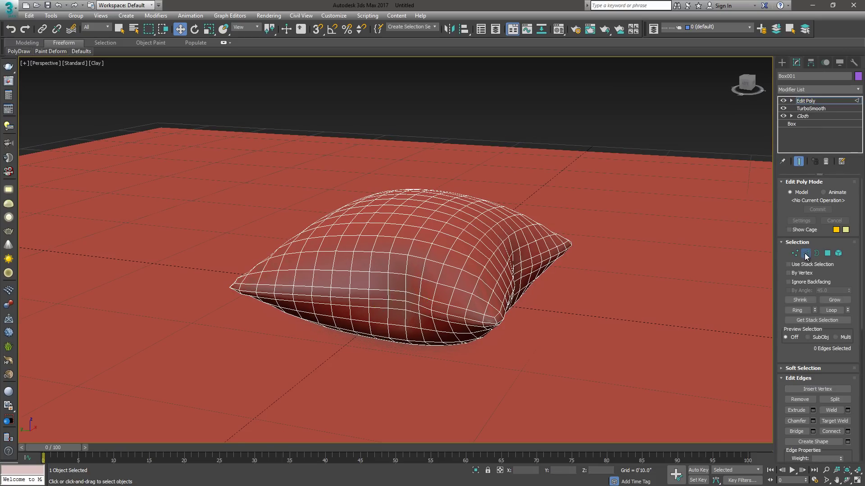
left_click(423, 308)
scroll(425, 305, "up", 5)
key("q")
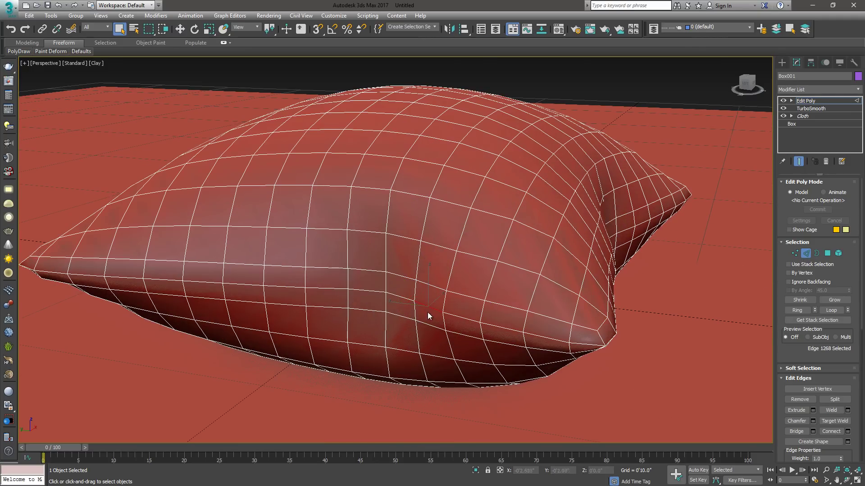
left_click(399, 297, "shift")
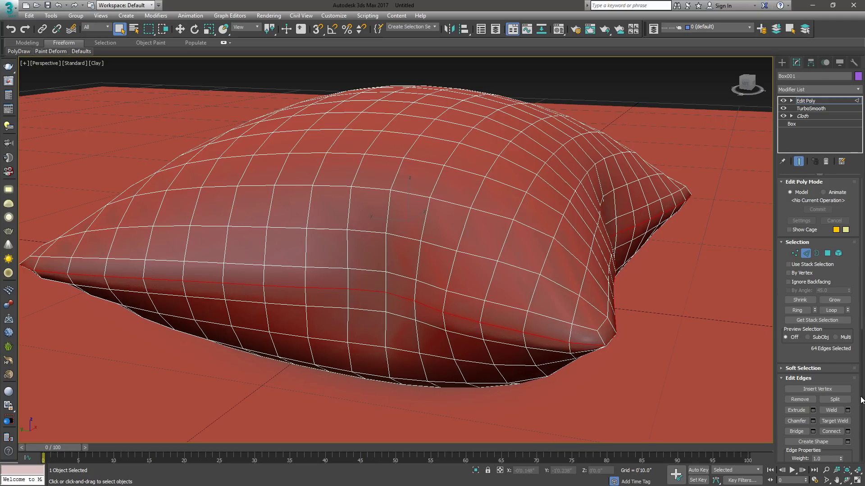
left_click(823, 442)
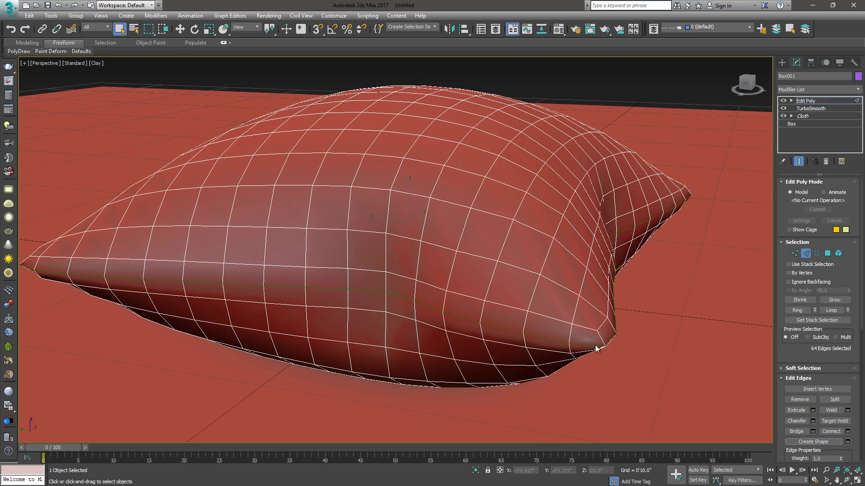
left_click(806, 101)
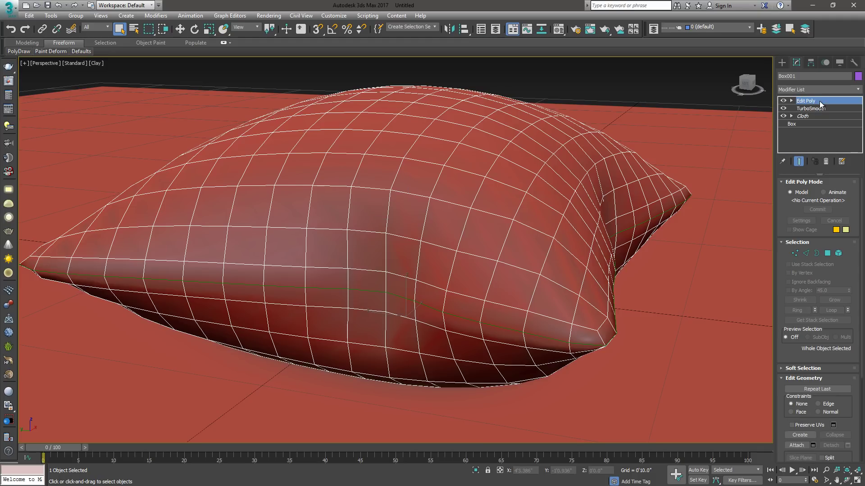
Select the seam spline, enable it in the renderer and viewport, and set its radial thickness to 0'0.09".
left_click(548, 340)
middle_click_drag(561, 326, 548, 325, "alt")
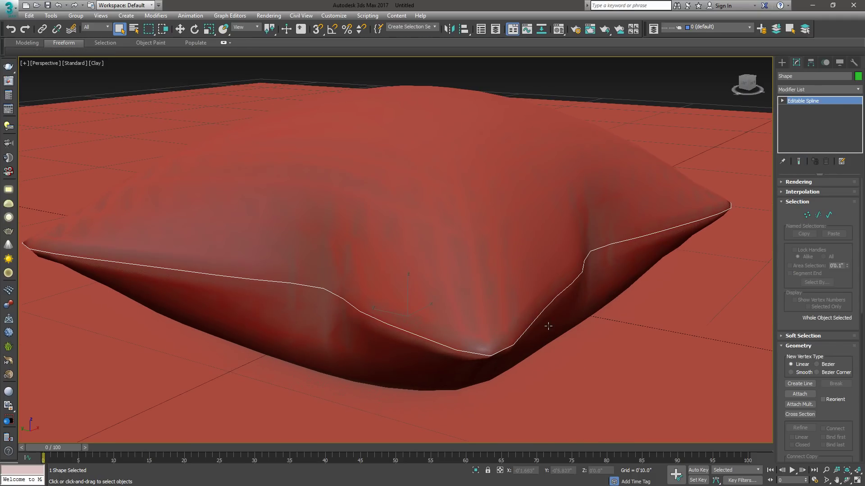
left_click(810, 182)
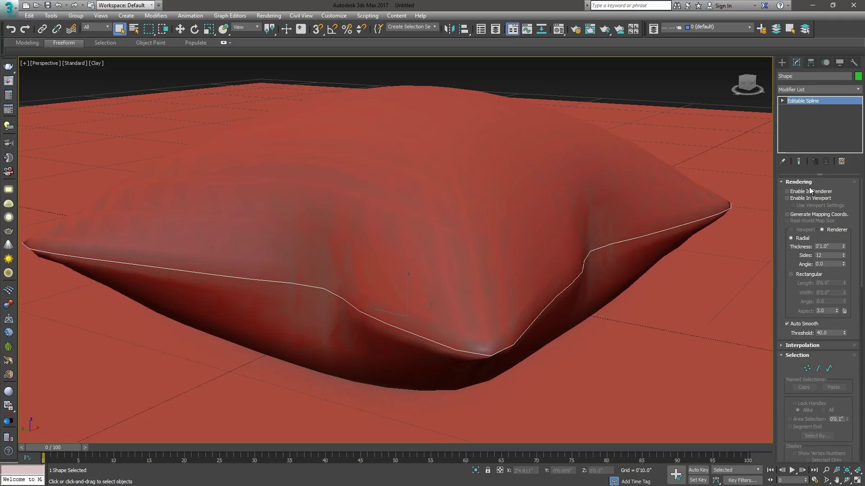
left_click(806, 191)
left_click(804, 199)
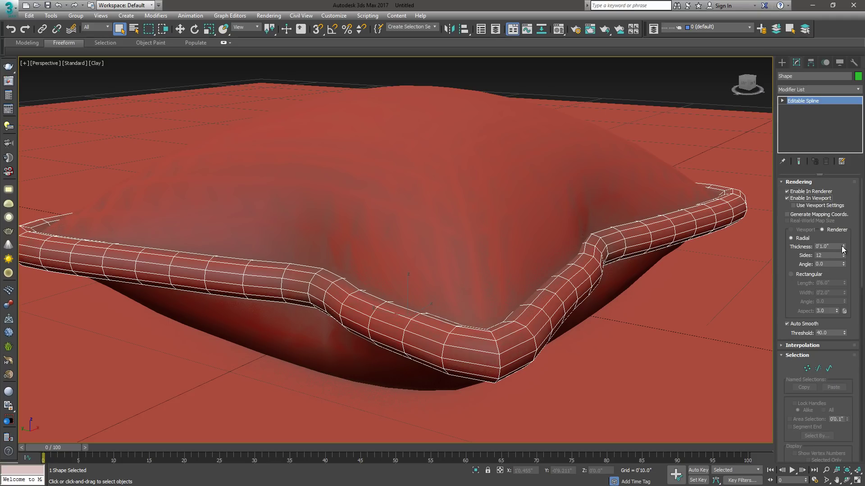
left_click_drag(842, 246, 845, 286)
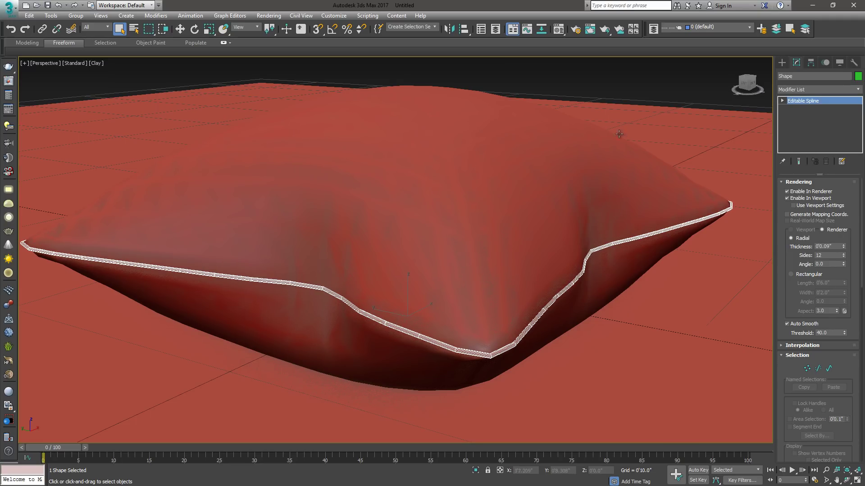
Deselect the seam spline and inspect the piping around the pillow's edge from several angles.
left_click(604, 90)
middle_click_drag(425, 216, 412, 270, "alt")
middle_click_drag(347, 273, 374, 230)
scroll(376, 230, "down", 2)
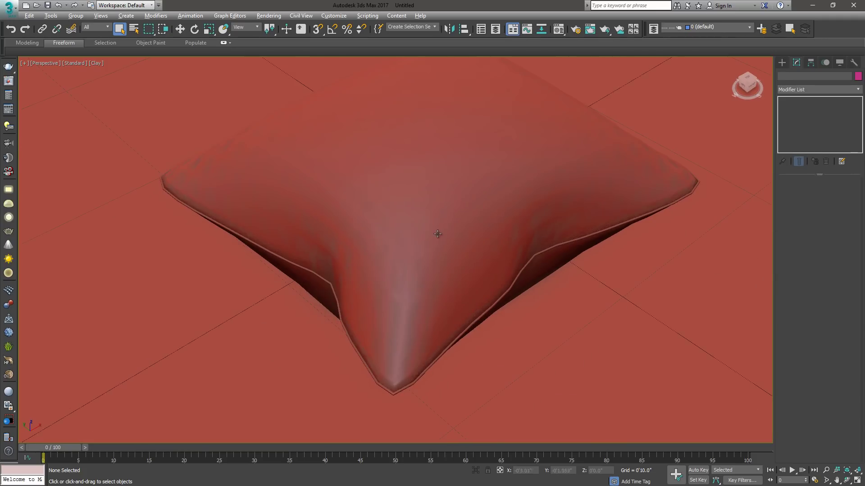
middle_click_drag(438, 234, 351, 224, "alt")
middle_click_drag(428, 307, 511, 294, "alt")
Set the pillow's TurboSmooth iterations to 2 and delete the existing piping spline around its seam.
left_click(497, 192)
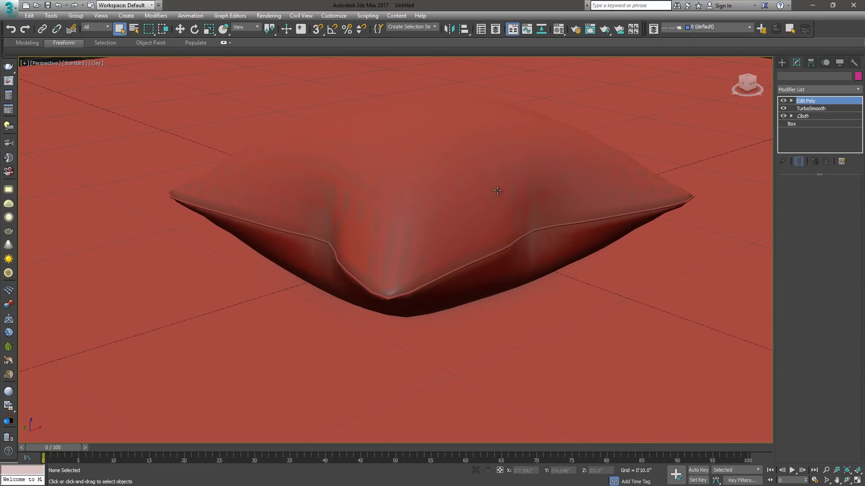
left_click(811, 108)
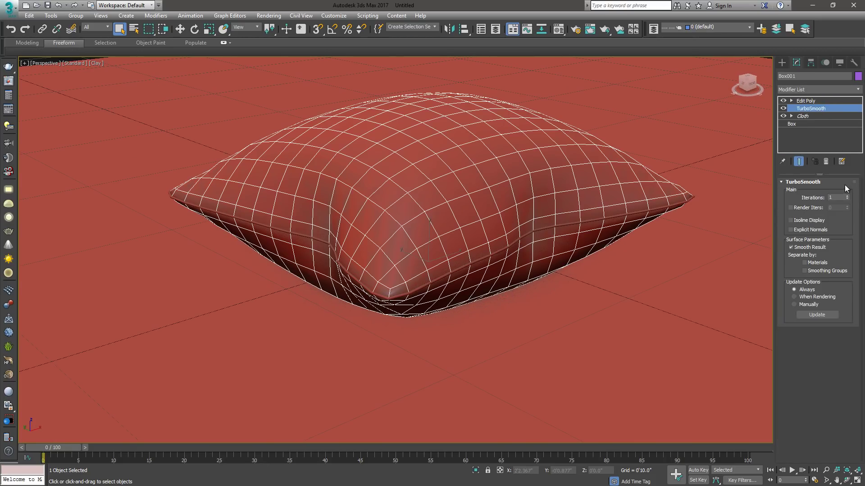
left_click(847, 196)
middle_click_drag(583, 200, 522, 205, "alt")
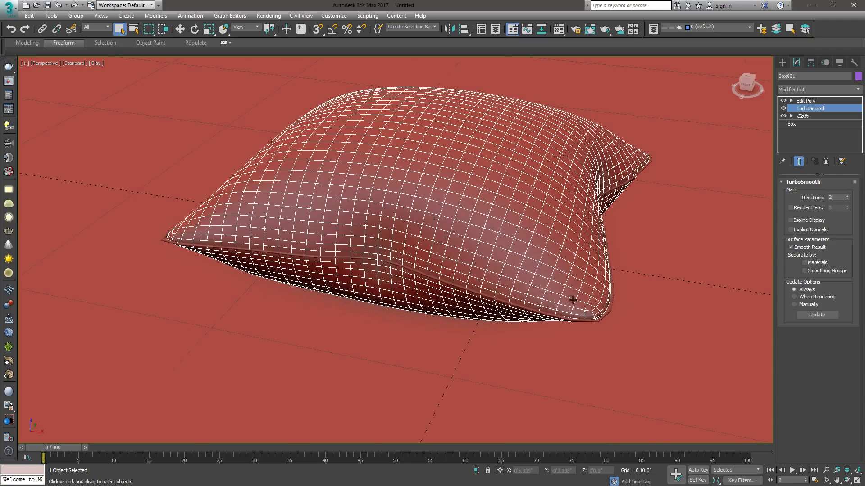
left_click(601, 320)
middle_click_drag(601, 296, 559, 281, "alt")
Select the full edge loop around the smoother pillow's side seam and create a new piping shape from it.
left_click(482, 270)
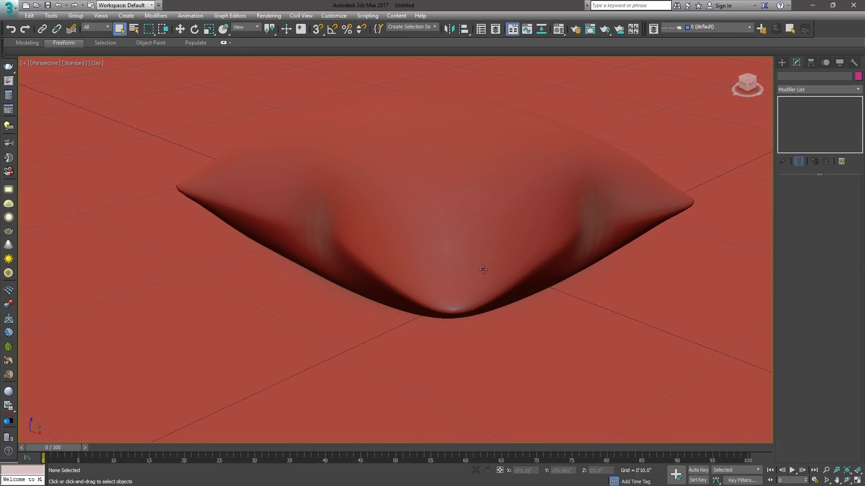
left_click(805, 253)
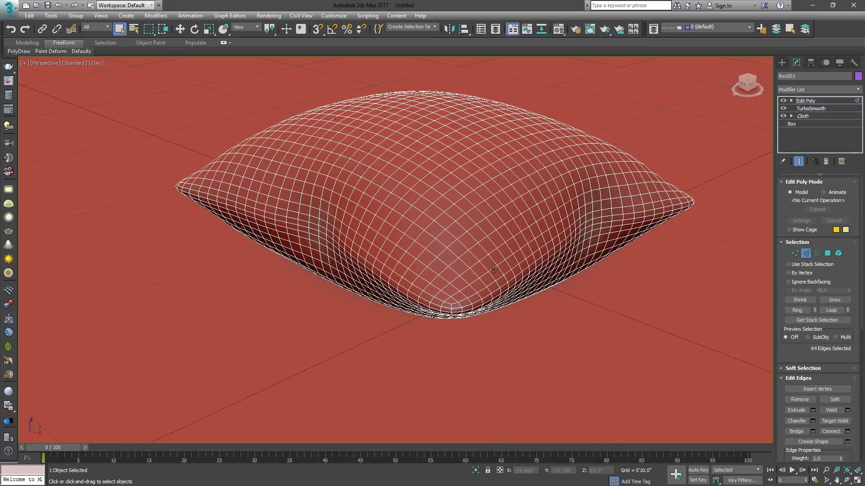
scroll(477, 270, "up", 5)
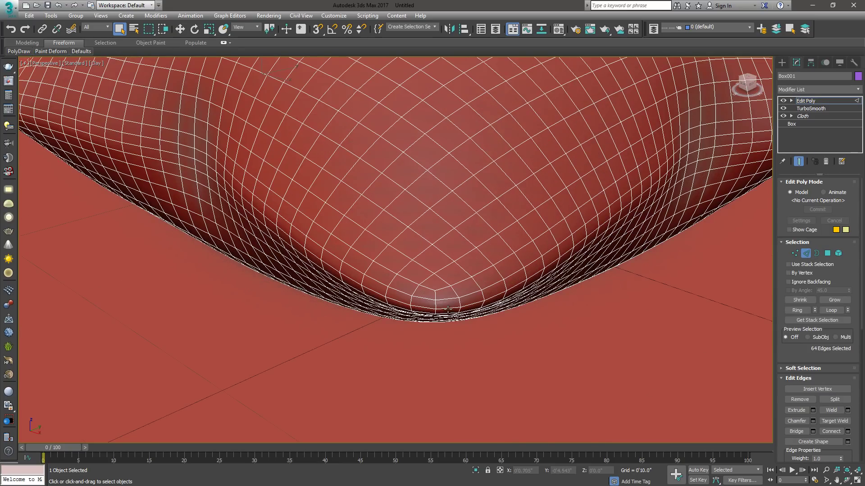
left_click(448, 309)
left_click(426, 308, "shift")
left_click(839, 444)
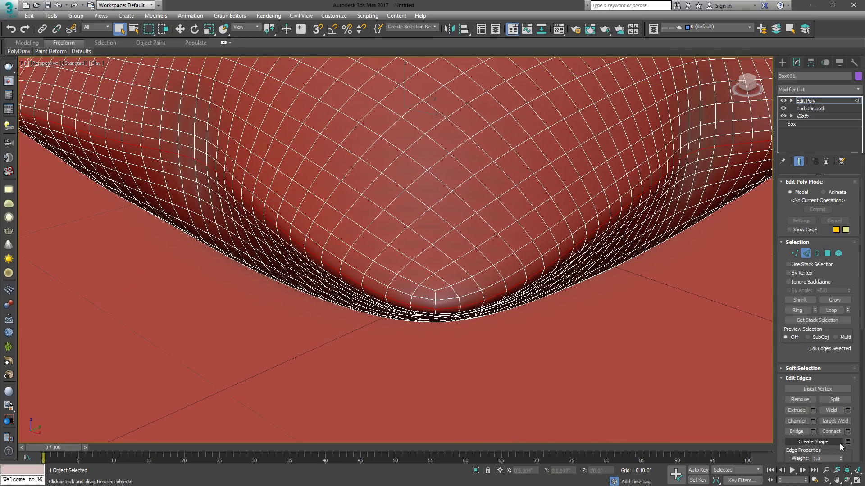
left_click(819, 442)
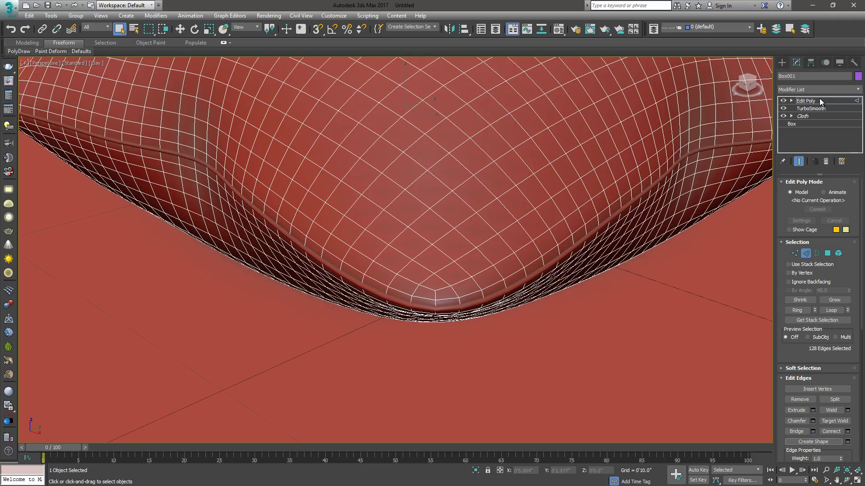
Deselect the pillow and inspect the new piping along its front corner and sides.
scroll(581, 177, "down", 5)
left_click(561, 307)
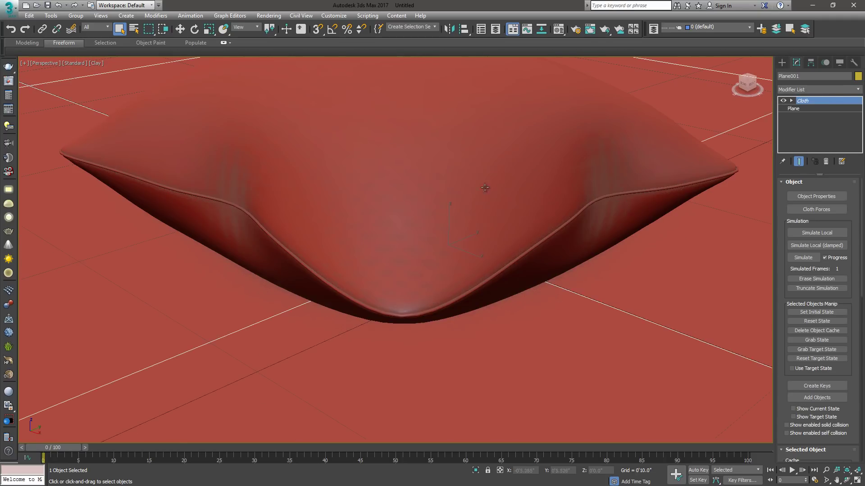
scroll(485, 187, "down", 3)
middle_click_drag(457, 247, 440, 231, "alt")
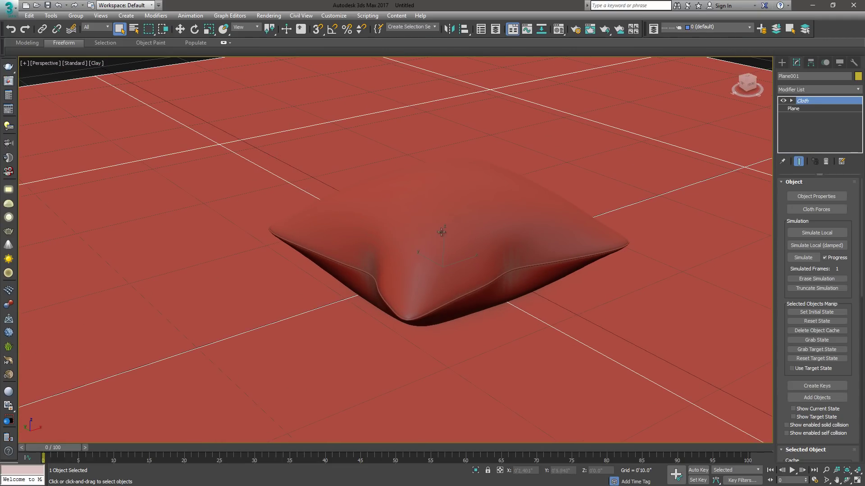
Turn off the pillow's TurboSmooth and top Edit Poly modifiers and insert an Edit Poly modifier directly above Cloth.
left_click(444, 306)
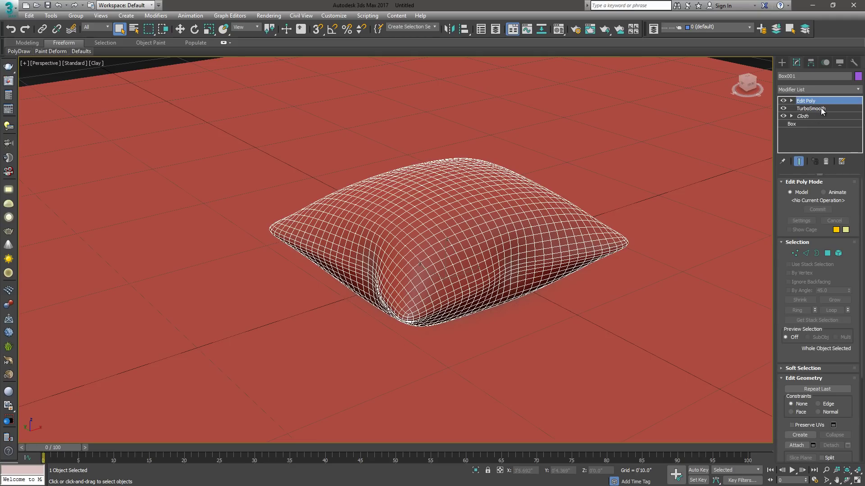
left_click(810, 109)
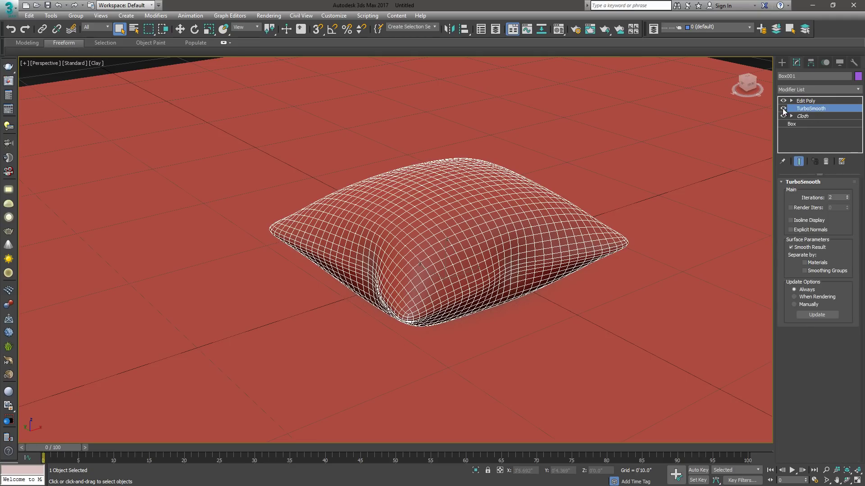
left_click(812, 116)
left_click(784, 108)
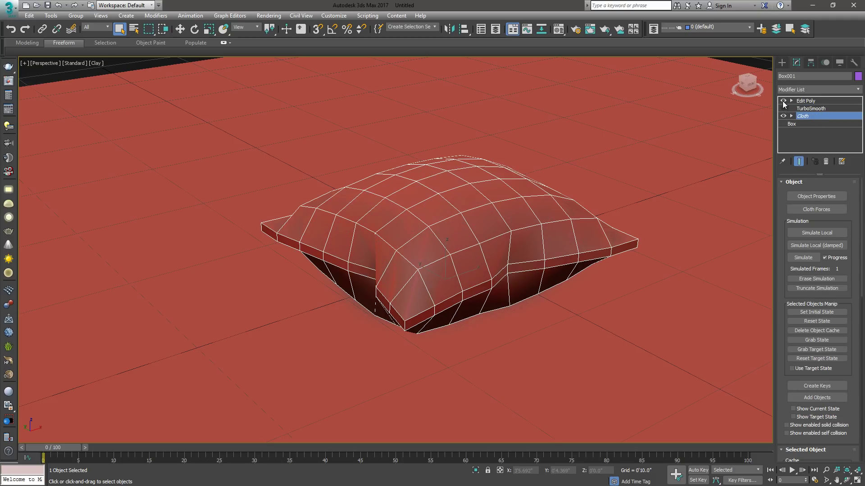
left_click(856, 93)
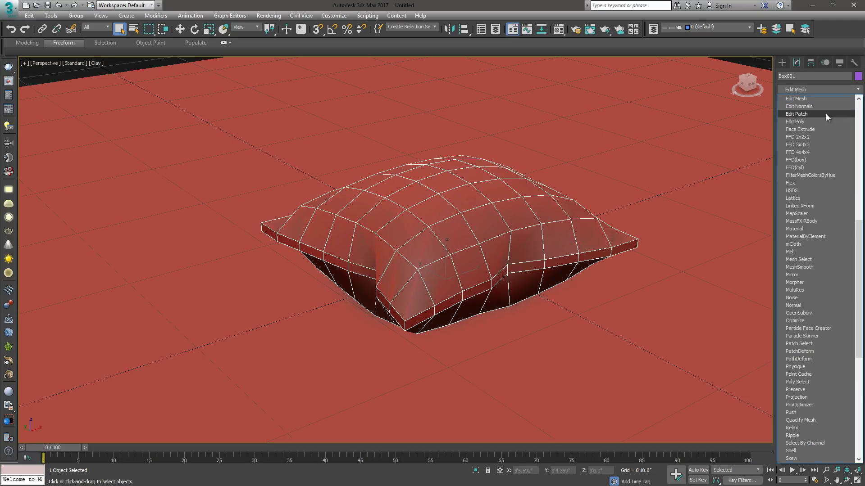
left_click(823, 122)
Select the ring of short vertical edges around the pillow's side band and connect them with 1 segment.
middle_click_drag(433, 250, 446, 242)
scroll(434, 272, "up", 2)
middle_click_drag(434, 272, 445, 262, "alt")
scroll(492, 251, "up", 2)
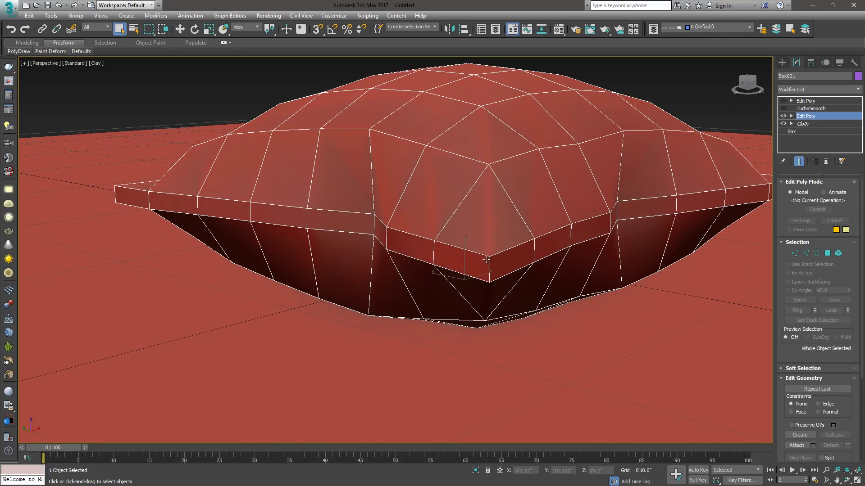
left_click(806, 253)
left_click(490, 273)
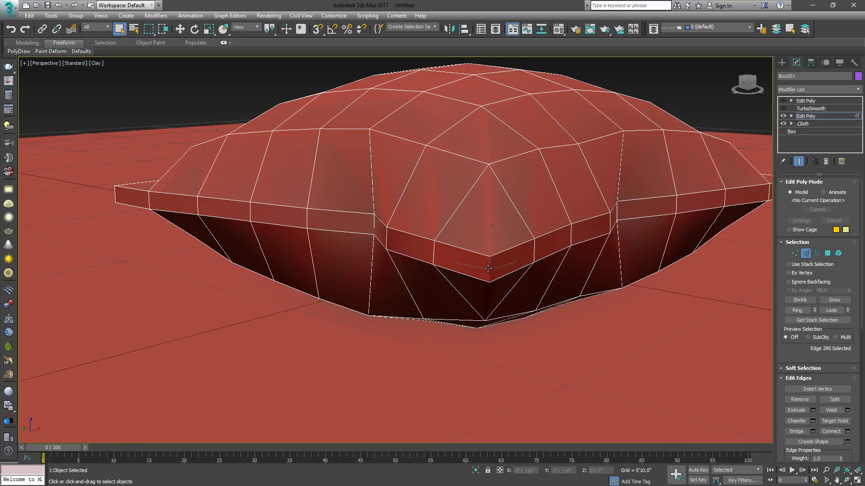
key("shift")
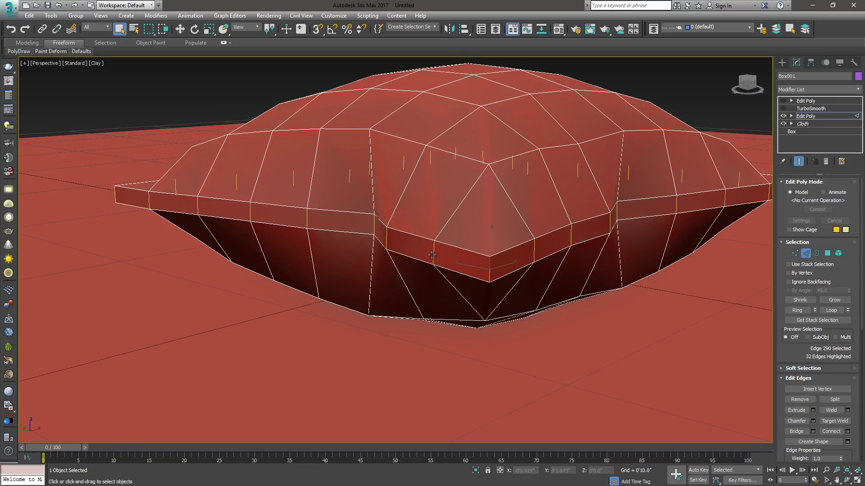
left_click(433, 257, "shift")
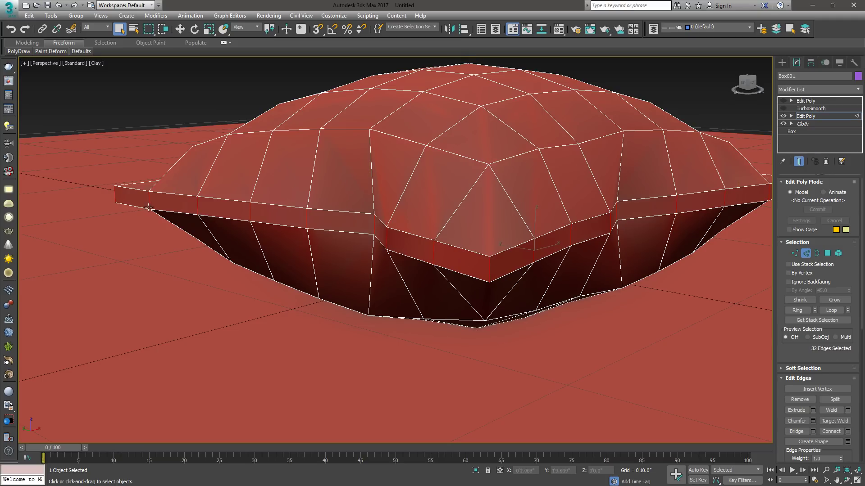
left_click(847, 432)
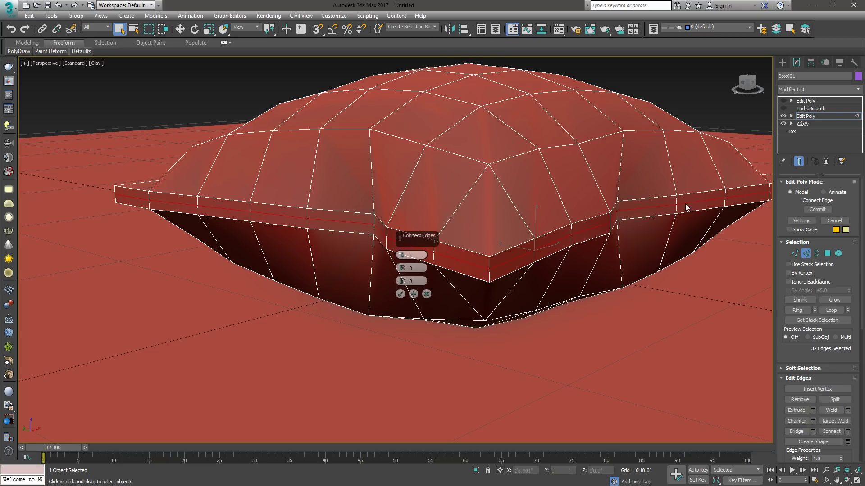
left_click(400, 295)
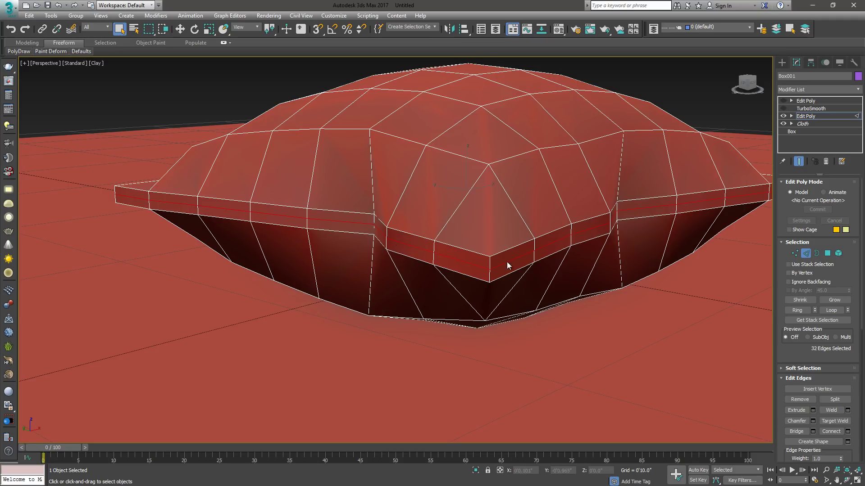
Examine the connected edge loop around the pillow's side band up close in both wireframe and shaded display.
middle_click_drag(507, 262, 460, 307, "alt")
scroll(455, 311, "up", 3)
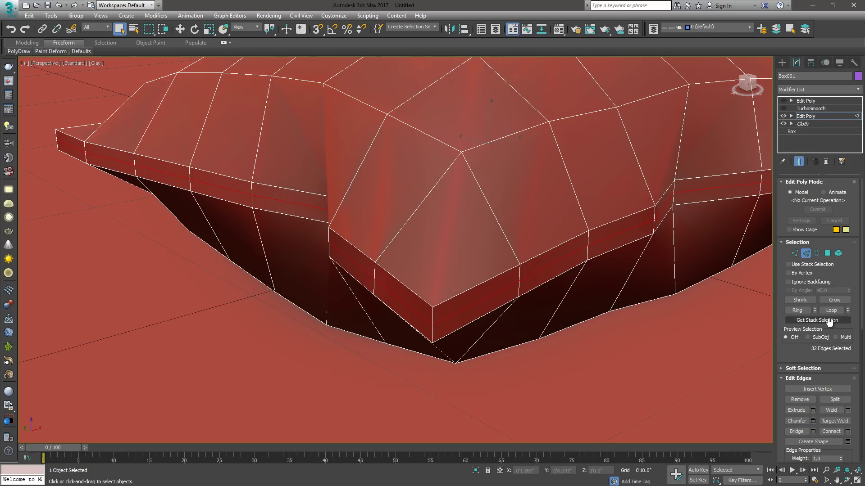
key("F3")
key("F3")
middle_click_drag(304, 176, 514, 255)
middle_click_drag(334, 232, 300, 222, "alt")
key("F3")
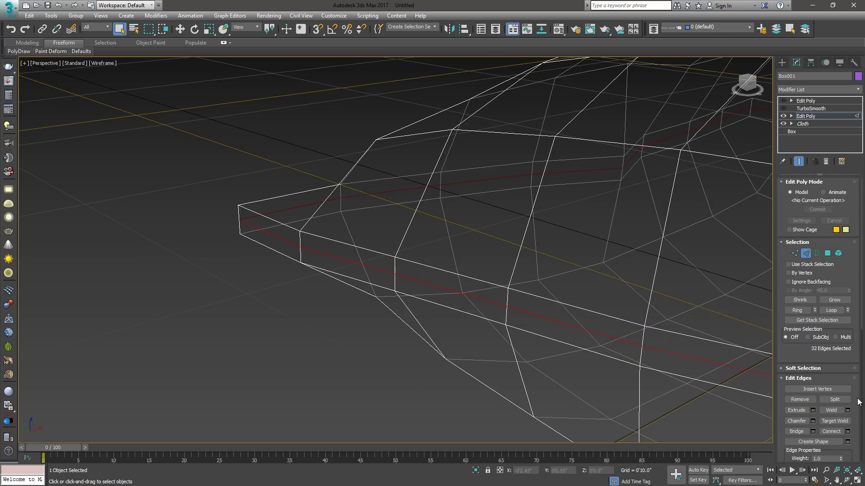
key("F3")
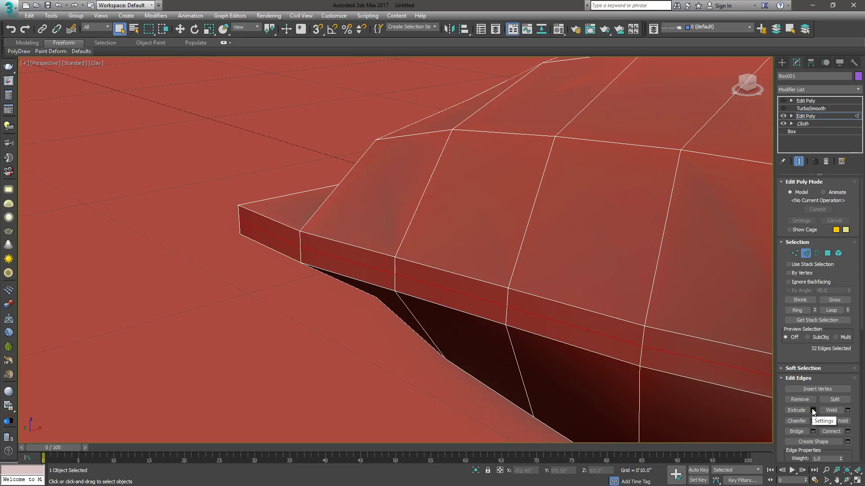
Extrude the side band's middle edge loop inward with a height of about -0'0.397" and a width of 0'0.0".
left_click(813, 410)
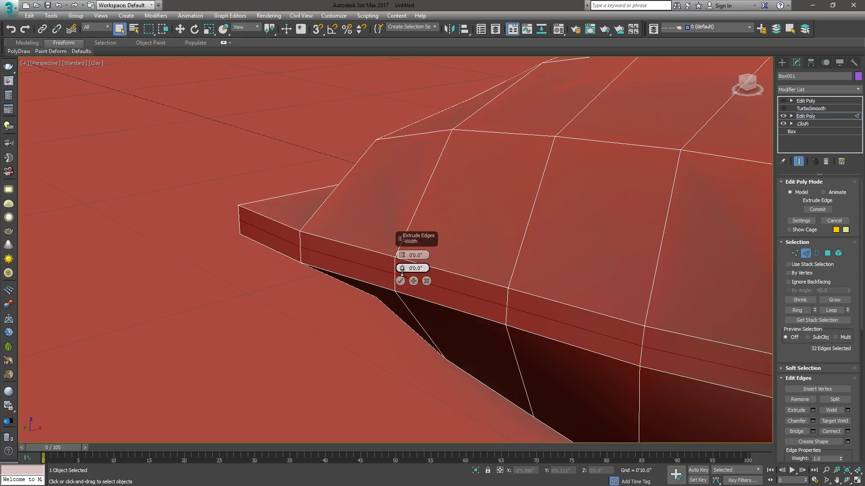
mouse_move(402, 275)
left_mouse_down()
mouse_move(403, 249)
mouse_move(403, 259)
left_mouse_up()
key("F3")
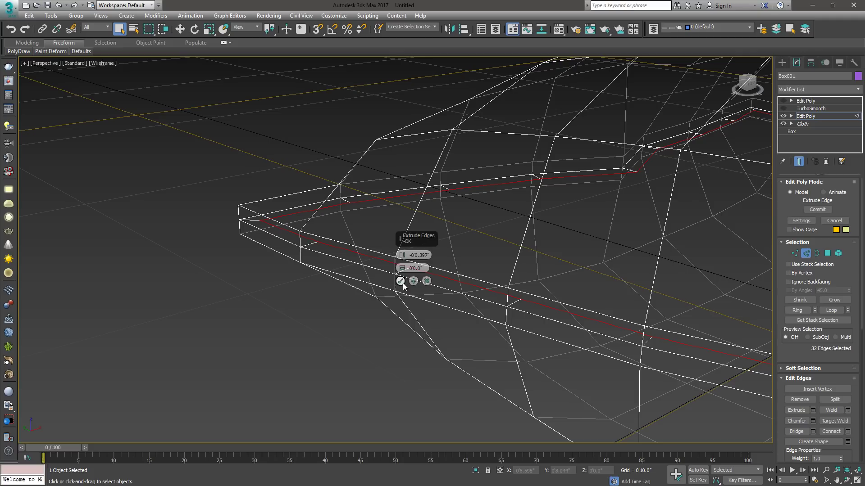
left_click(400, 281)
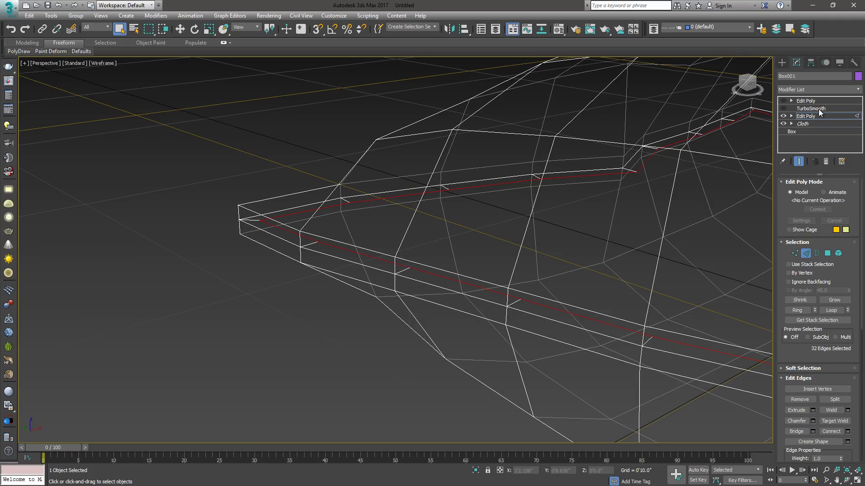
key("F3")
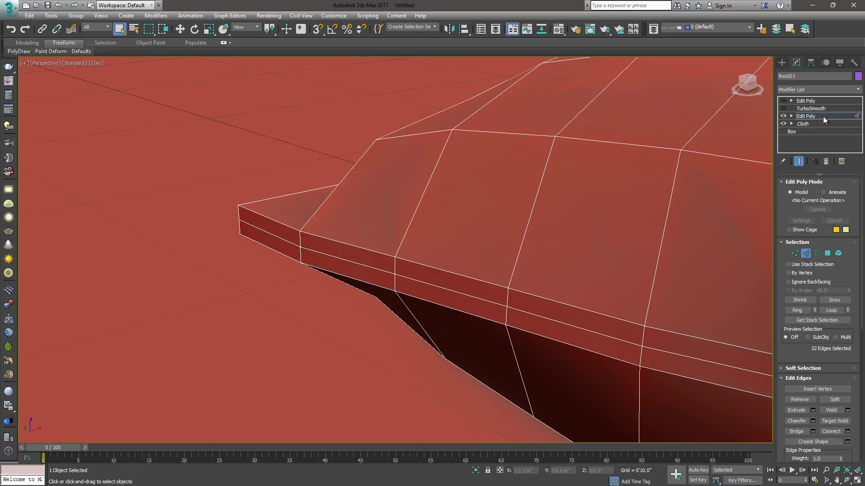
Leave edge editing in the lower Edit Poly modifier and turn TurboSmooth back on for the pillow.
left_click(795, 117)
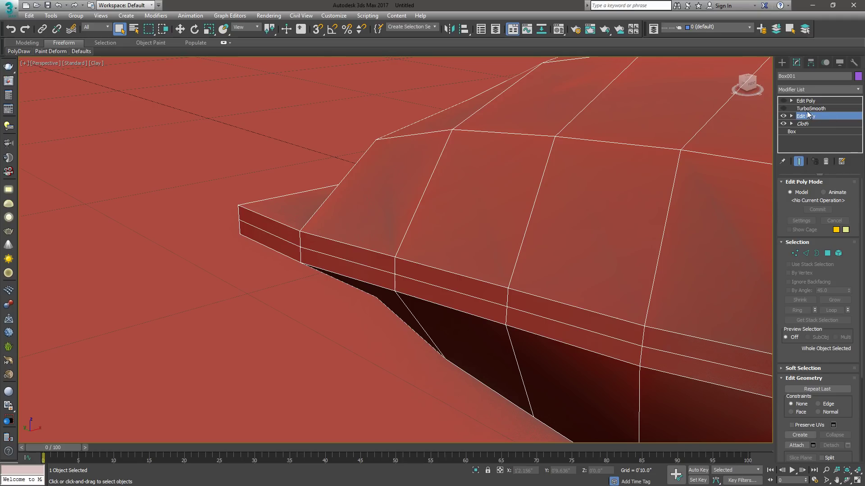
left_click(783, 108)
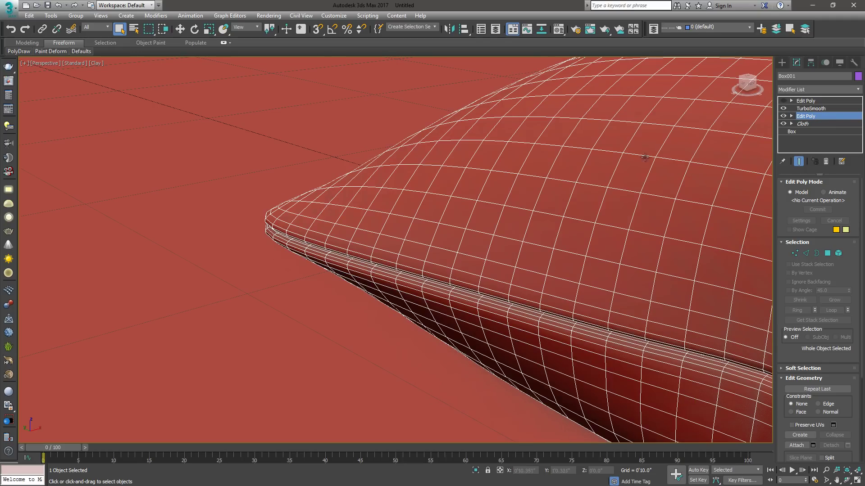
left_click(810, 108)
scroll(578, 256, "down", 6)
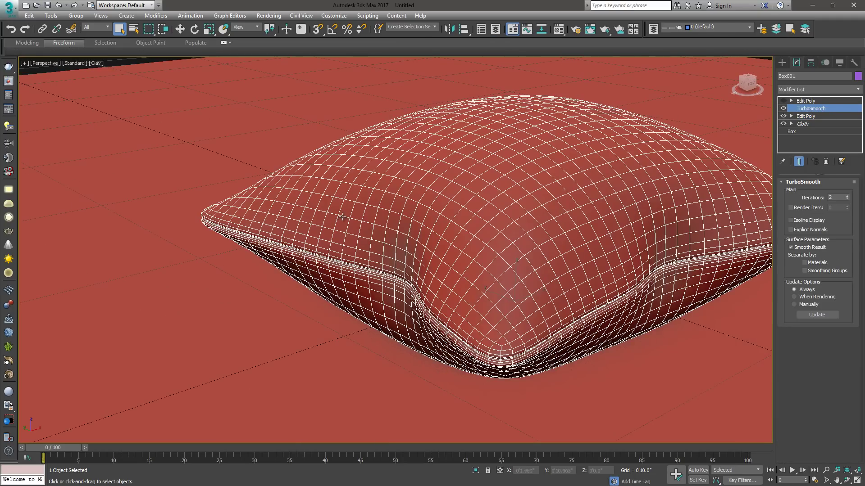
Inspect the smoothed pillow's recessed seam from several angles, with the pillow both selected and deselected.
middle_click_drag(577, 256, 580, 254, "alt")
left_click(662, 84)
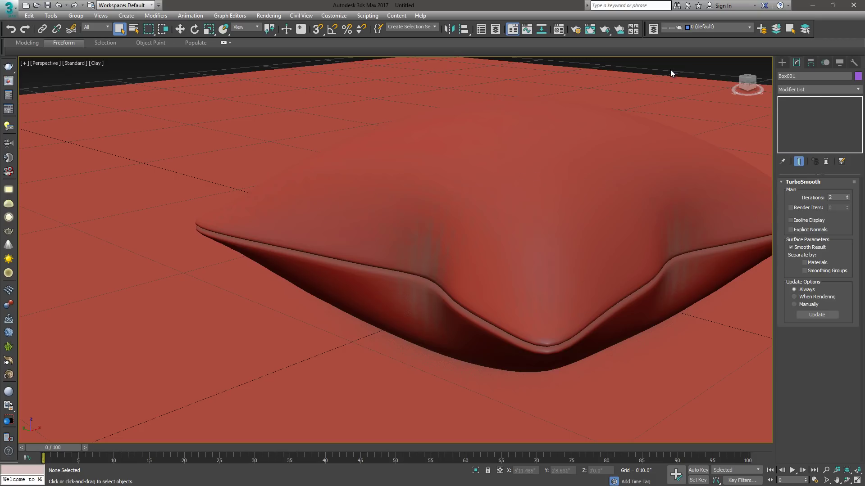
middle_click_drag(522, 238, 311, 243, "alt")
left_click(326, 242)
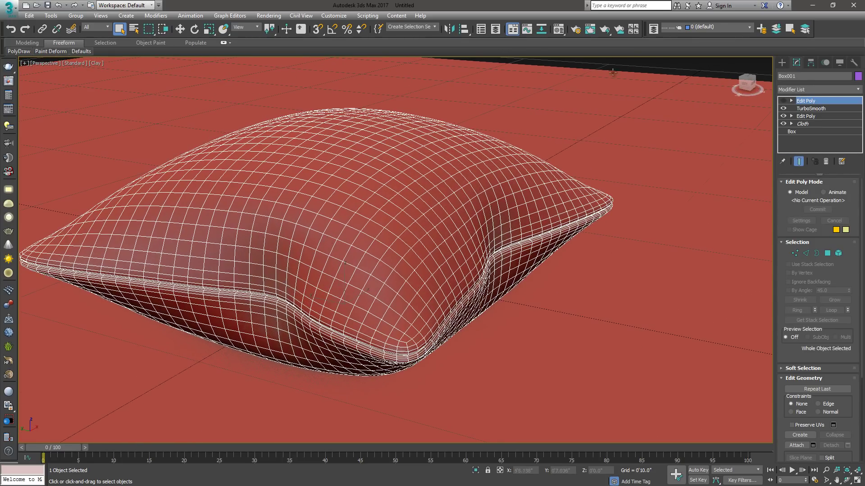
left_click(636, 68)
middle_click_drag(636, 68, 423, 219, "alt")
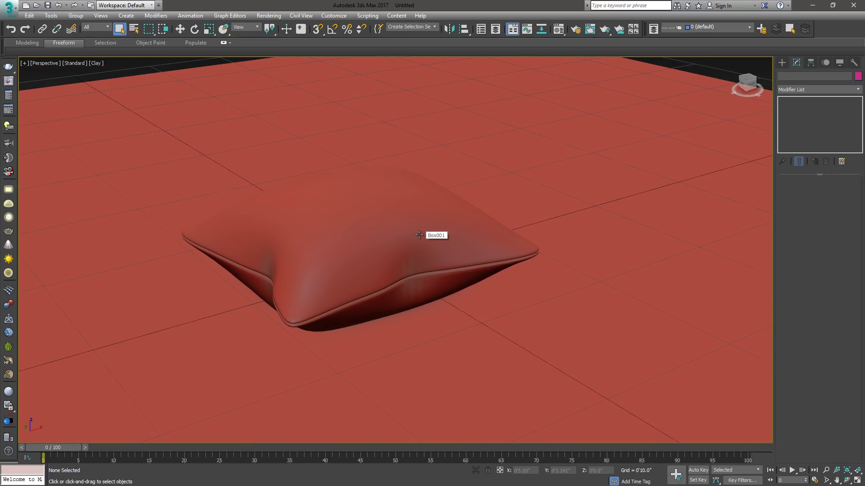
middle_click_drag(404, 234, 335, 192, "alt")
left_click(335, 193)
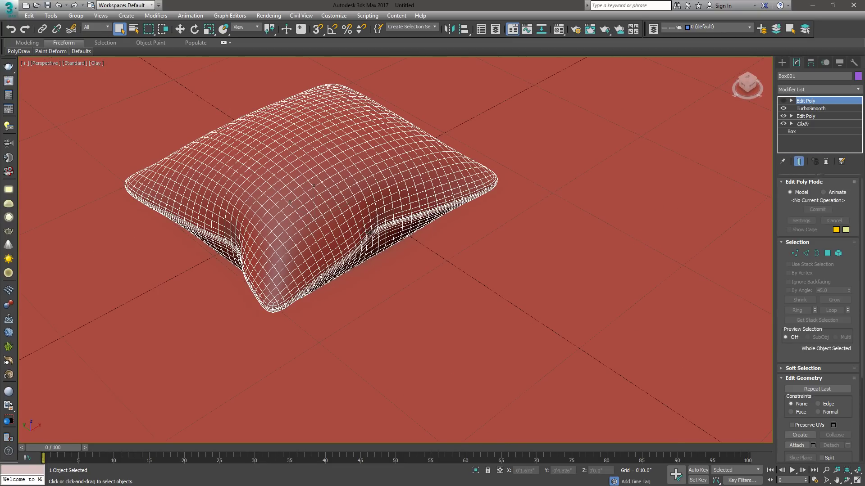
middle_click_drag(342, 182, 342, 247, "alt")
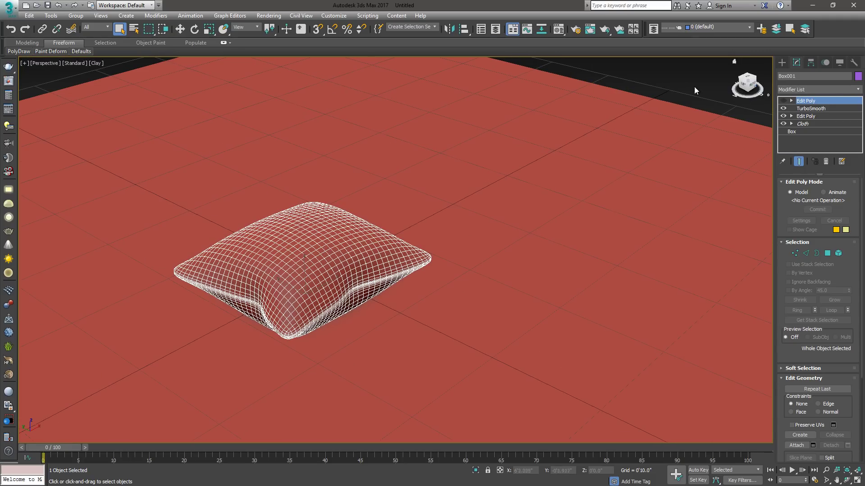
Create a standing cylinder beside the pillow with a radius of about 0'6.2" and a height of about 1'6.4".
left_click(674, 82)
middle_click_drag(558, 183, 500, 176)
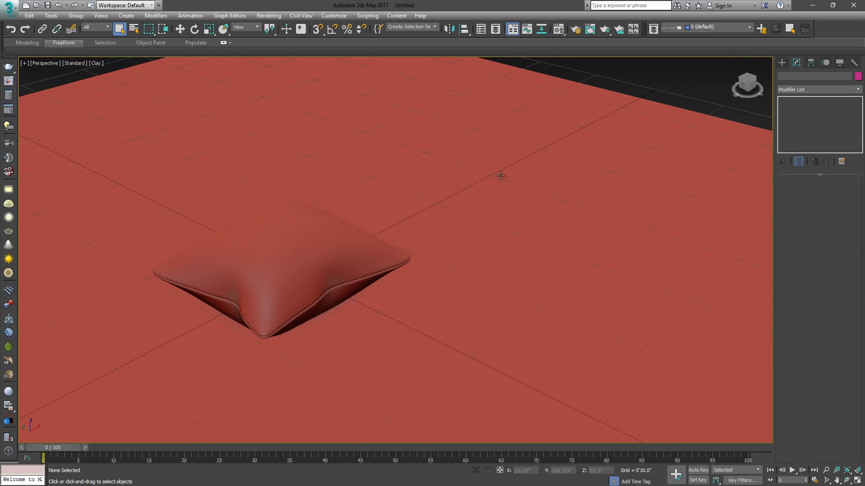
left_click(784, 63)
left_click(800, 136)
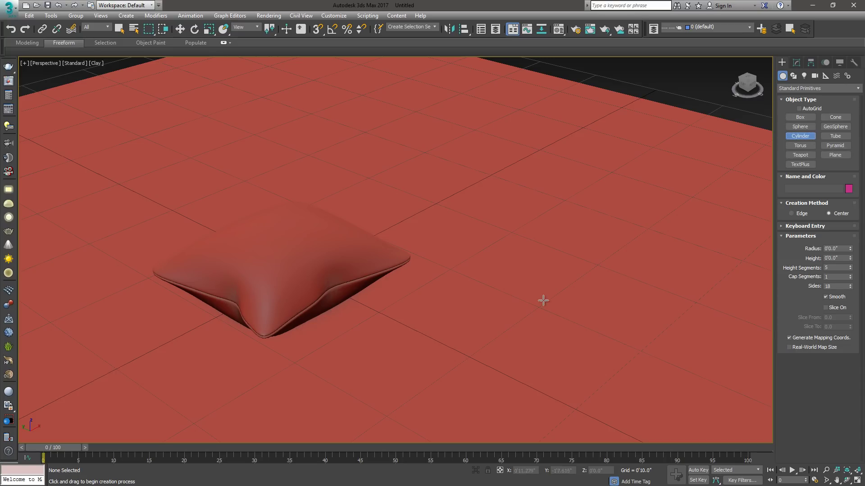
left_click_drag(539, 316, 574, 354)
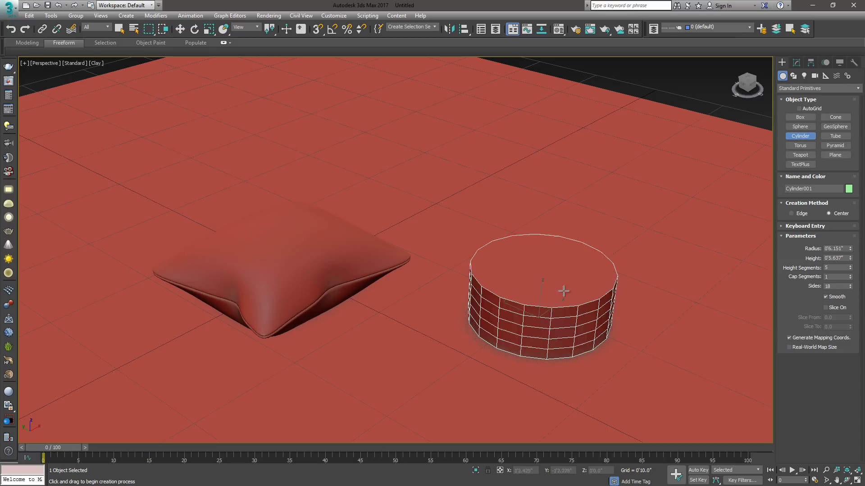
left_click(611, 129)
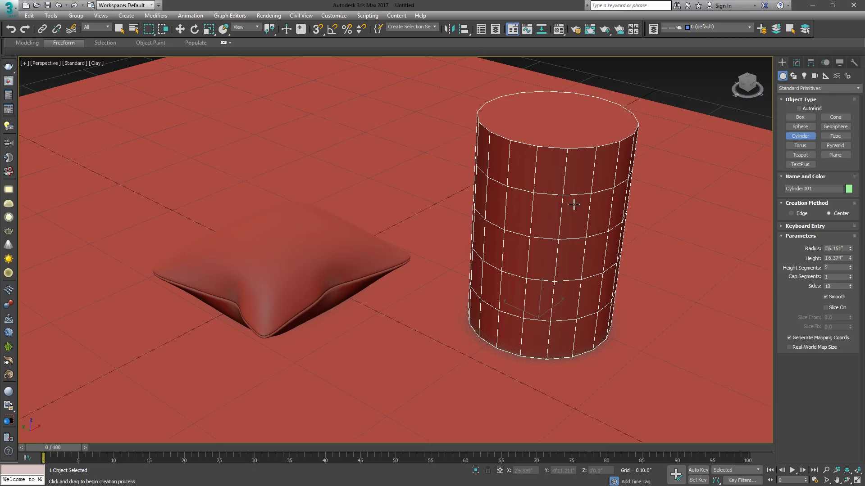
middle_click_drag(583, 201, 558, 208)
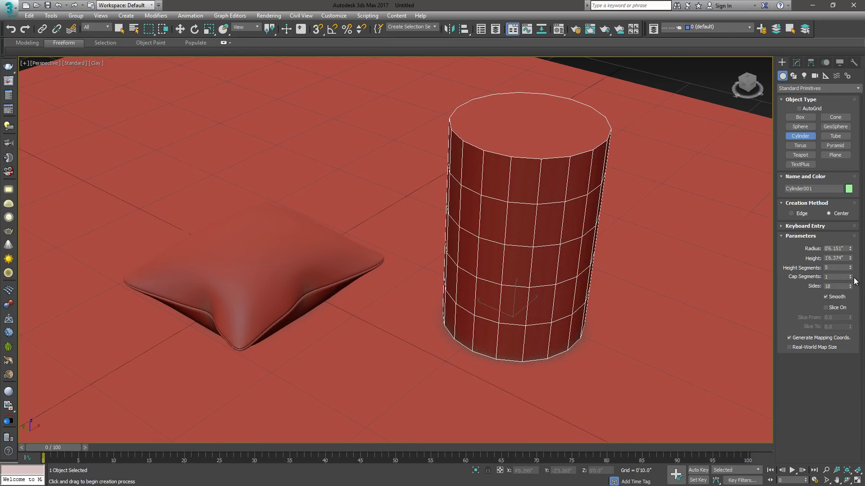
Increase the cylinder's mesh density to 76 sides and 17 height segments.
left_click_drag(850, 286, 850, 264)
mouse_move(562, 237)
middle_mouse_down("alt")
mouse_move(574, 232)
mouse_move(567, 235)
middle_mouse_up("alt")
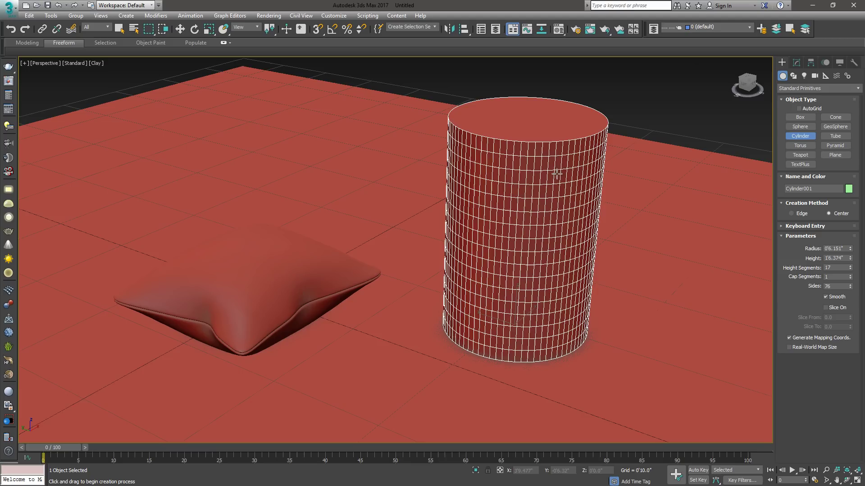
middle_click_drag(493, 205, 495, 216)
Finish creating cylinders and delete the ground plane beneath the pillow and cylinder.
right_click(332, 216)
left_click(333, 207)
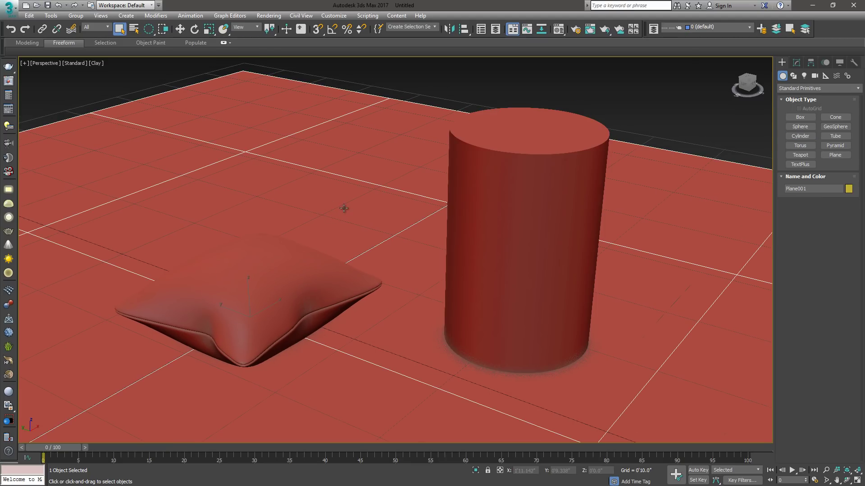
key("Delete")
Add an Edit Poly modifier to the cylinder.
left_click(490, 240)
middle_click_drag(546, 228, 531, 236, "alt")
left_click(797, 63)
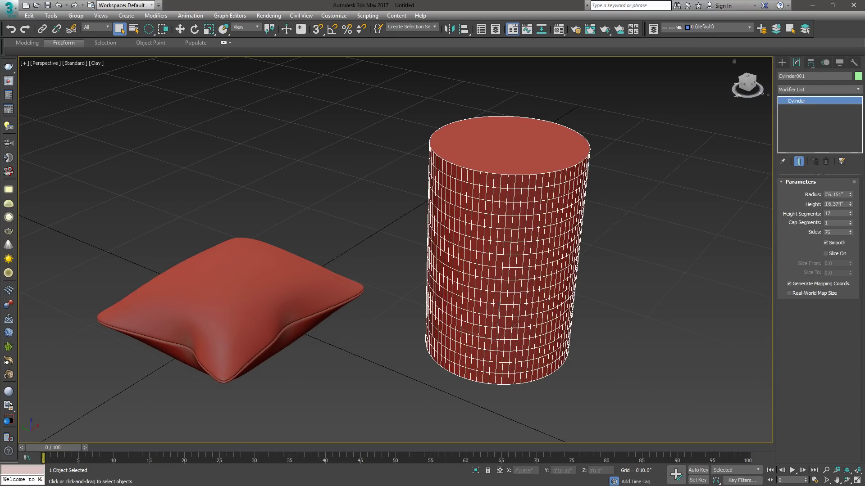
left_click(857, 89)
key("e")
left_click(831, 118)
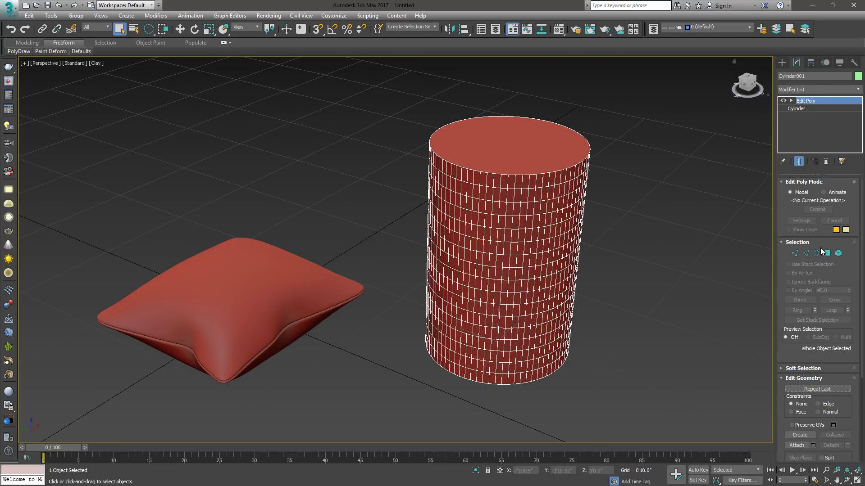
Detach the cylinder's top and bottom cap polygons as one separate object and leave polygon editing.
left_click(827, 253)
left_click(537, 151)
middle_click_drag(530, 172, 524, 288, "alt")
left_click(523, 302, "ctrl")
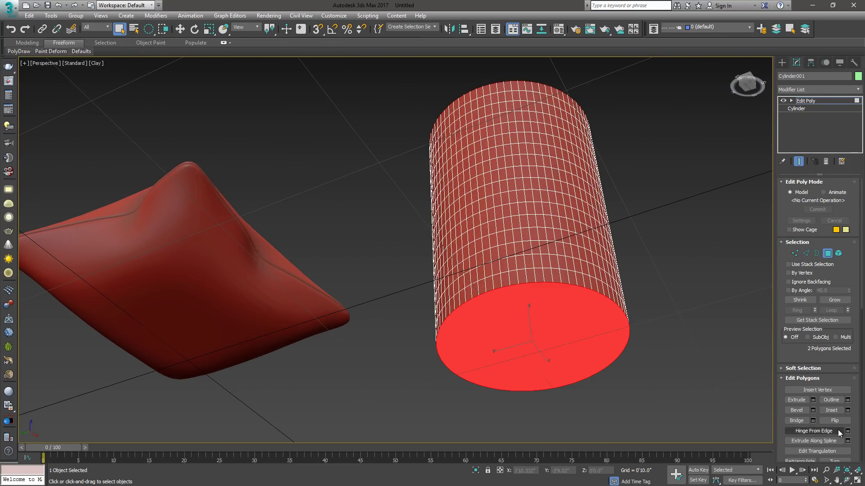
left_click_drag(798, 351, 796, 238)
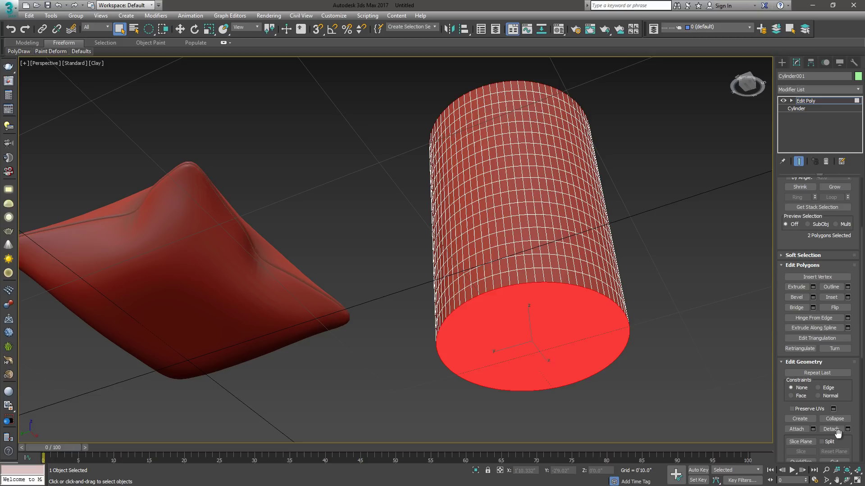
left_click(837, 430)
left_click(807, 101)
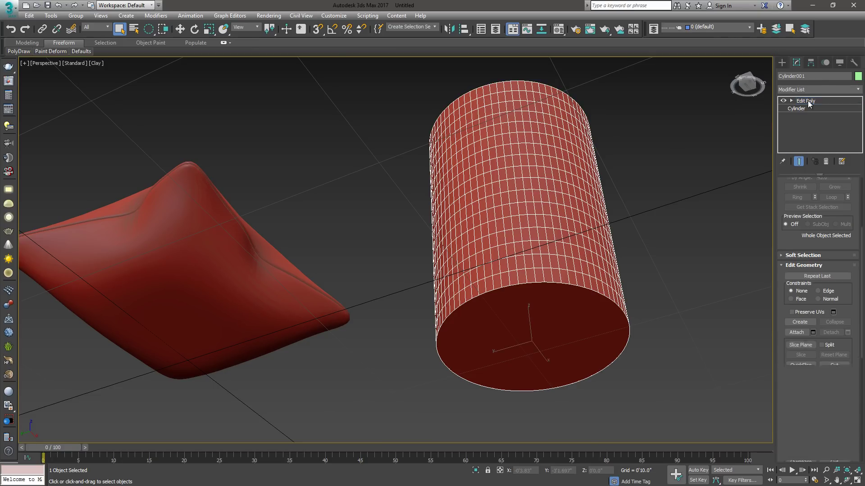
Select the detached caps object and center its pivot to the object.
middle_click_drag(484, 230, 476, 274, "alt")
key("w")
middle_click_drag(499, 317, 529, 322, "alt")
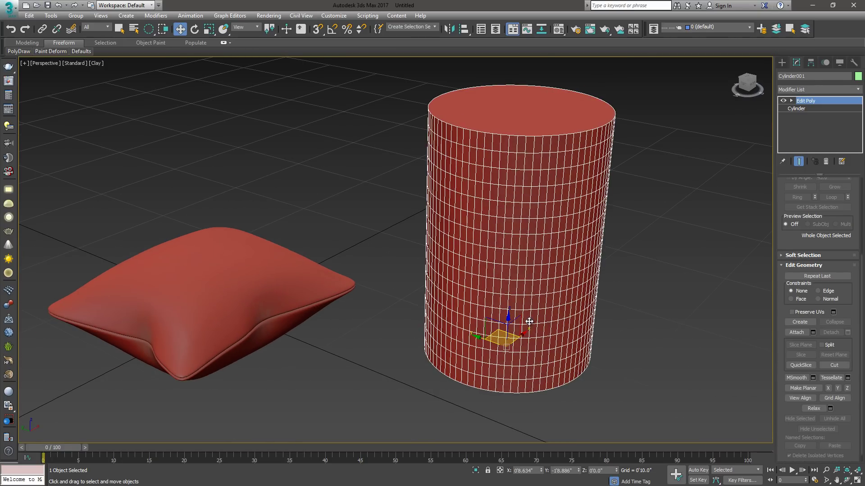
left_click(529, 115)
middle_click_drag(555, 291, 523, 270, "alt")
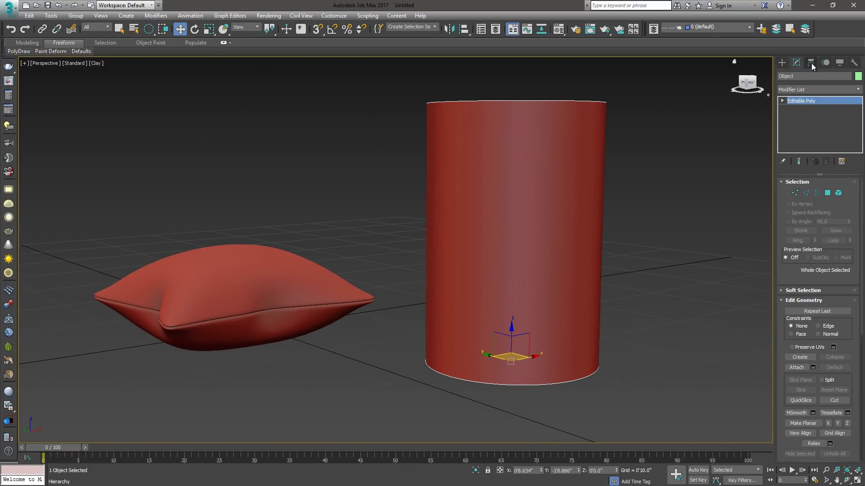
left_click(812, 63)
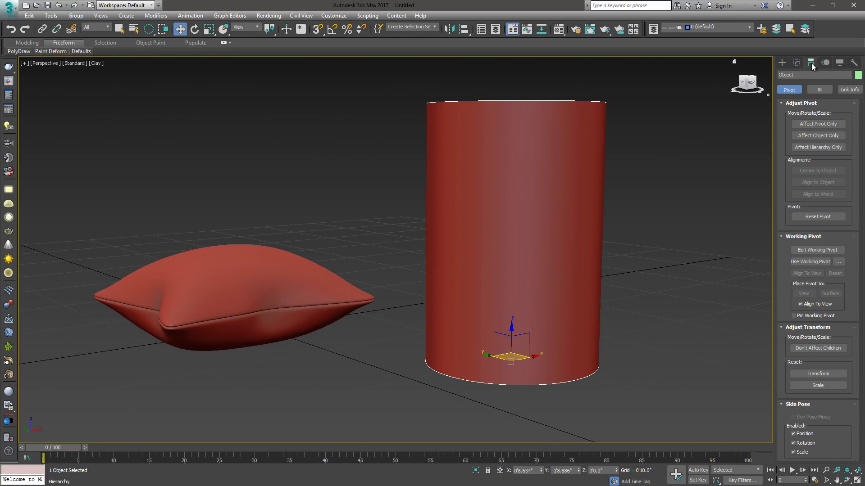
left_click(817, 124)
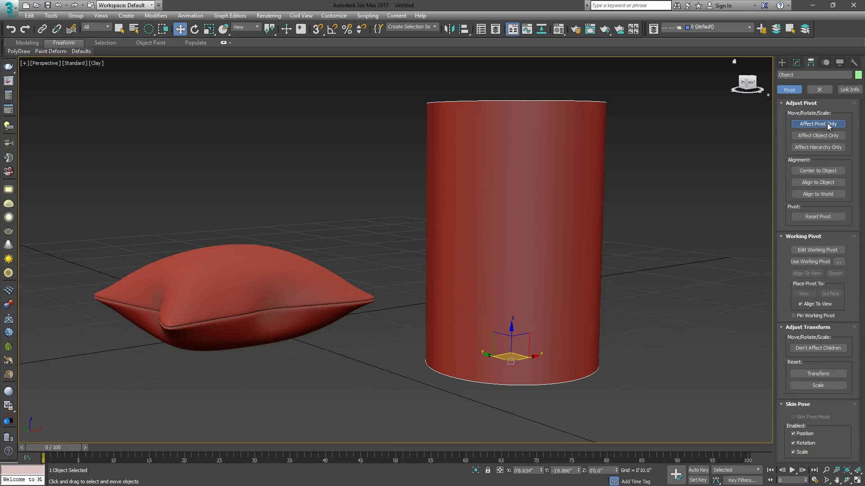
left_click(814, 172)
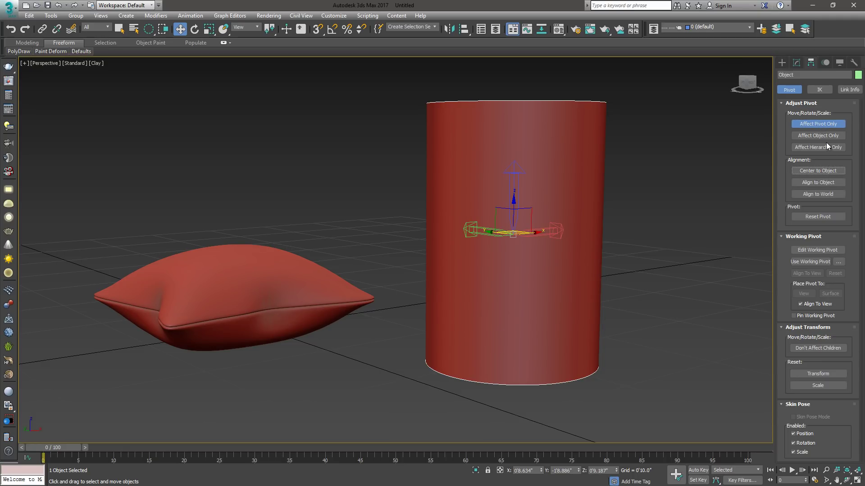
left_click(832, 123)
middle_click_drag(527, 232, 524, 268, "alt")
key("ctrl+z")
key("ctrl+z")
left_click(544, 216)
left_click_drag(516, 339, 610, 366)
key("ctrl+z")
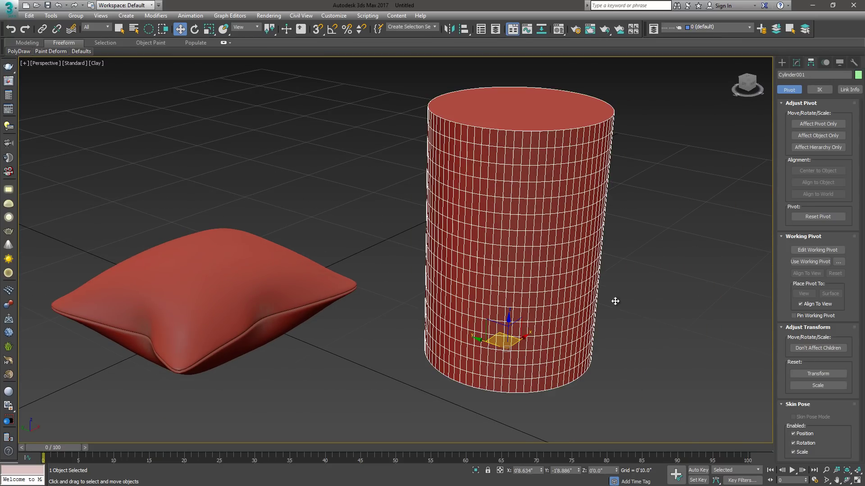
Apply a Cloth modifier to the cylinder's side wall above its Edit Poly.
left_click(796, 63)
left_click(858, 90)
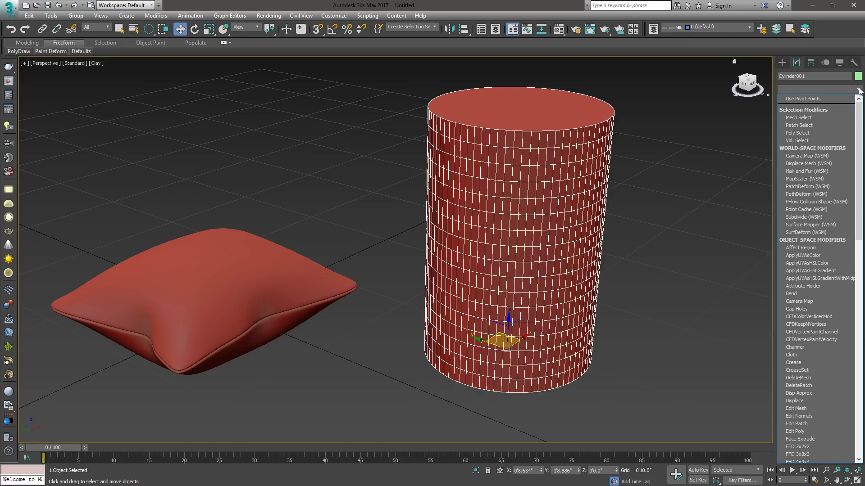
type("cl")
key("Return")
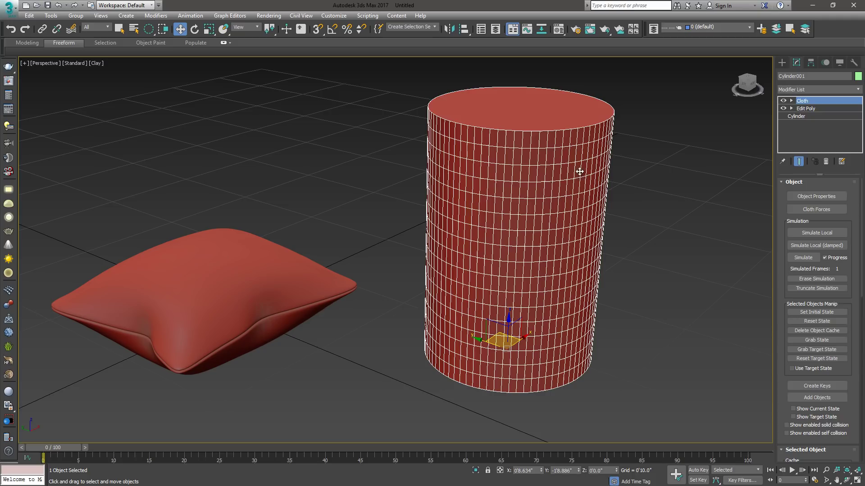
Make a Cloth group from the vertices of the cylinder's top rim and attach it to the detached caps object with the Node constraint.
left_click(791, 101)
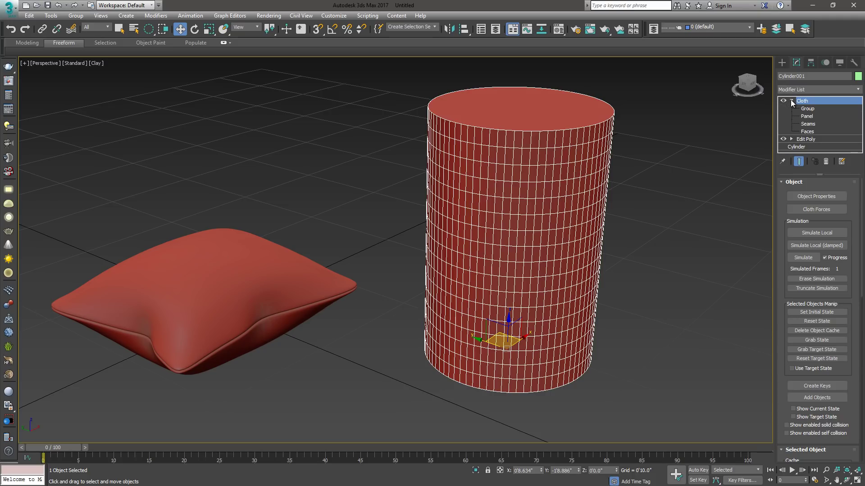
left_click(815, 109)
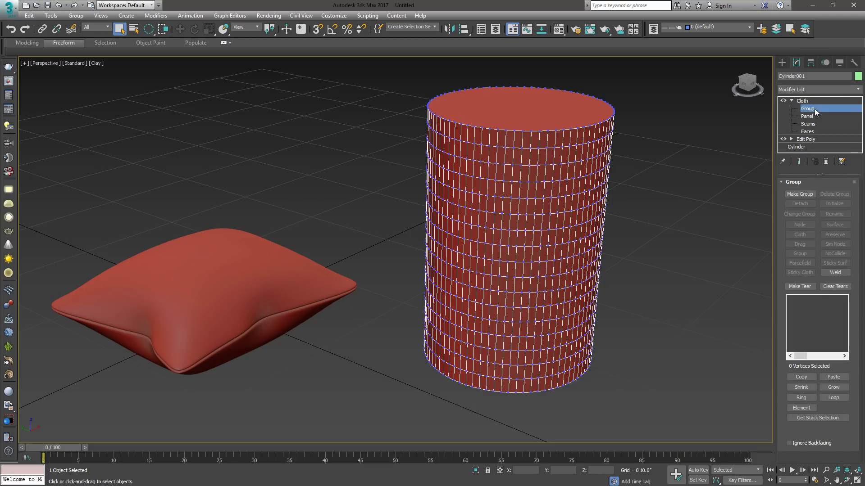
middle_click_drag(521, 168, 491, 220)
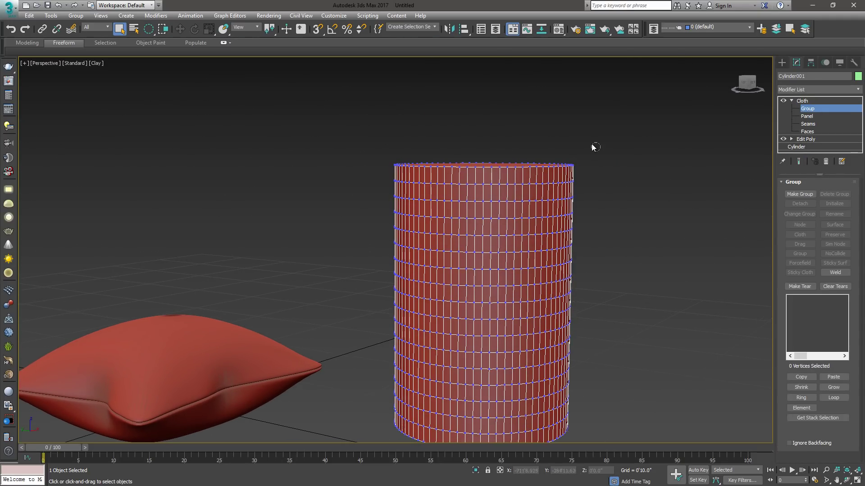
left_click_drag(148, 30, 149, 44)
left_click_drag(481, 170, 359, 176)
middle_click_drag(480, 174, 478, 185, "alt")
left_click(799, 194)
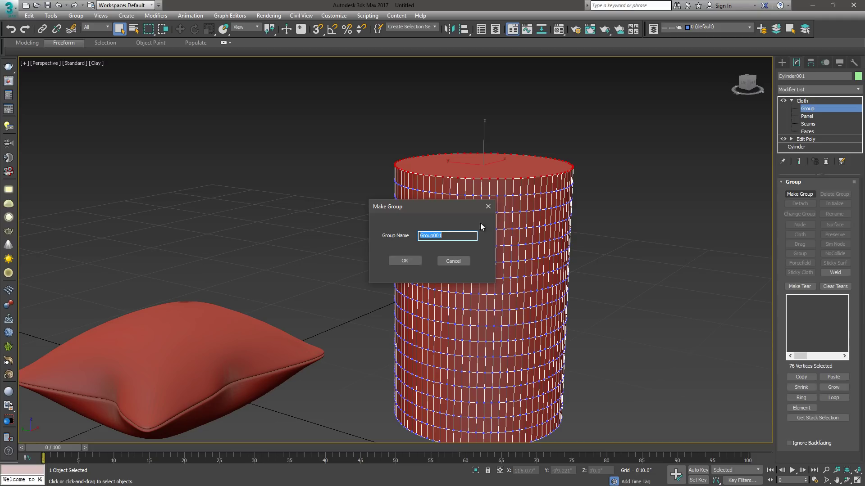
left_click(410, 264)
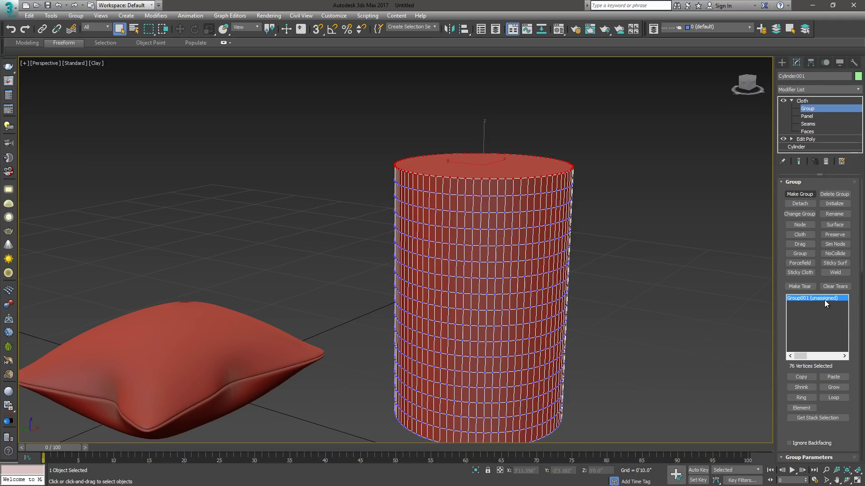
left_click(803, 226)
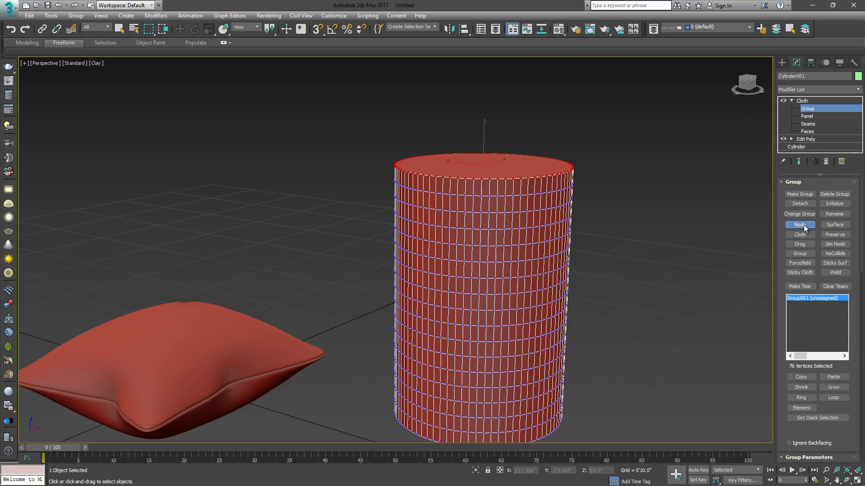
left_click(495, 166)
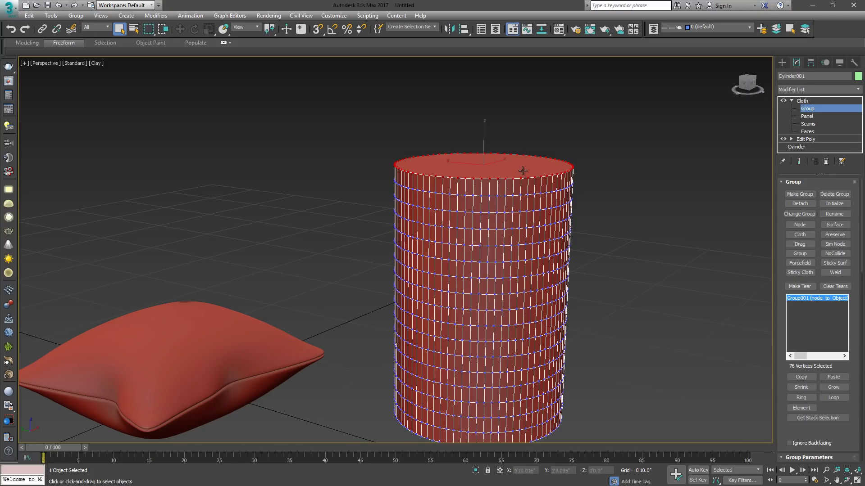
Make a second Cloth group from the bottom-rim vertices, attach it to the caps object with the Node constraint, and leave group editing.
middle_click_drag(522, 267, 518, 288, "alt")
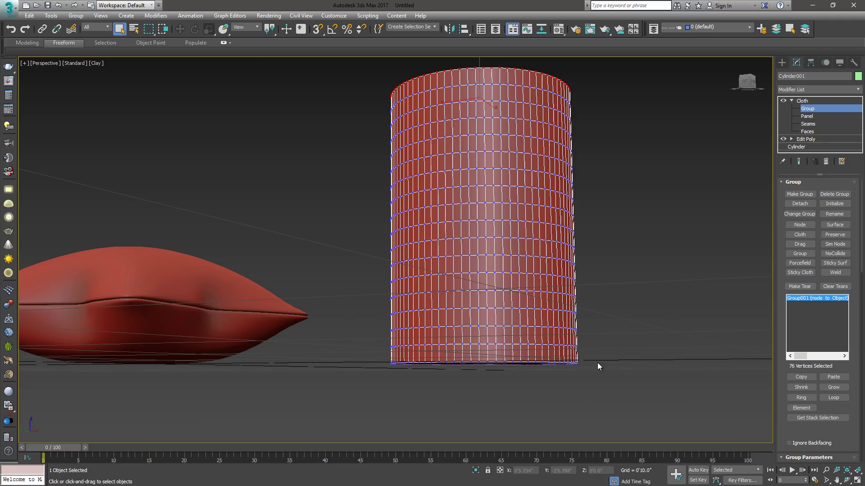
left_click_drag(345, 403, 345, 403)
middle_click_drag(440, 347, 510, 323, "alt")
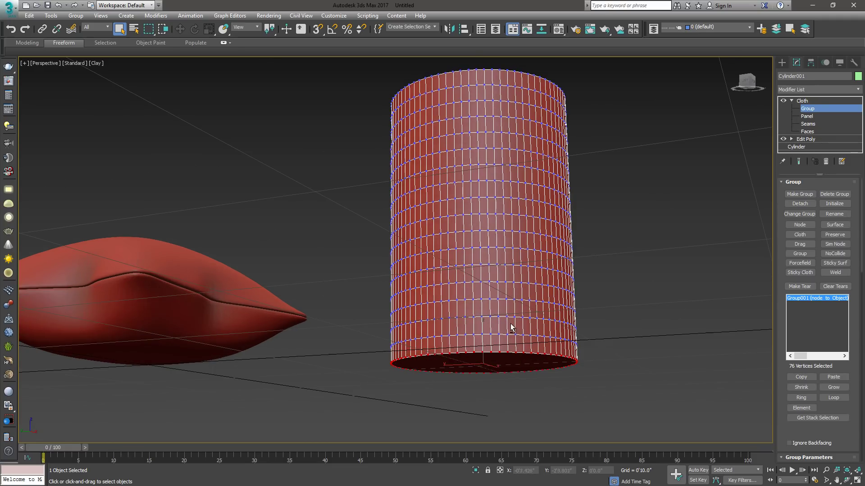
left_click(805, 194)
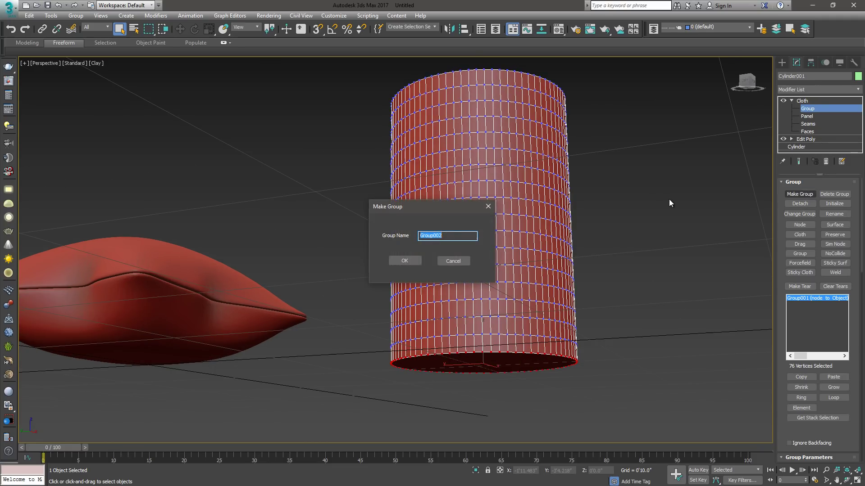
left_click(405, 261)
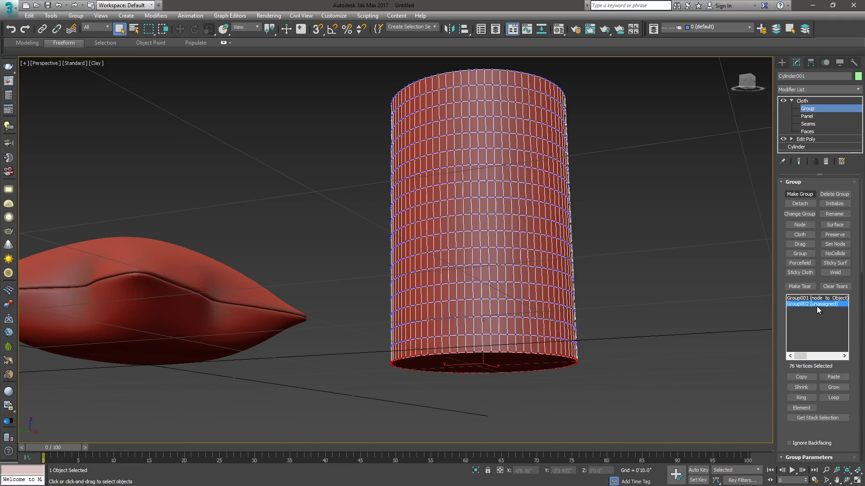
left_click(807, 226)
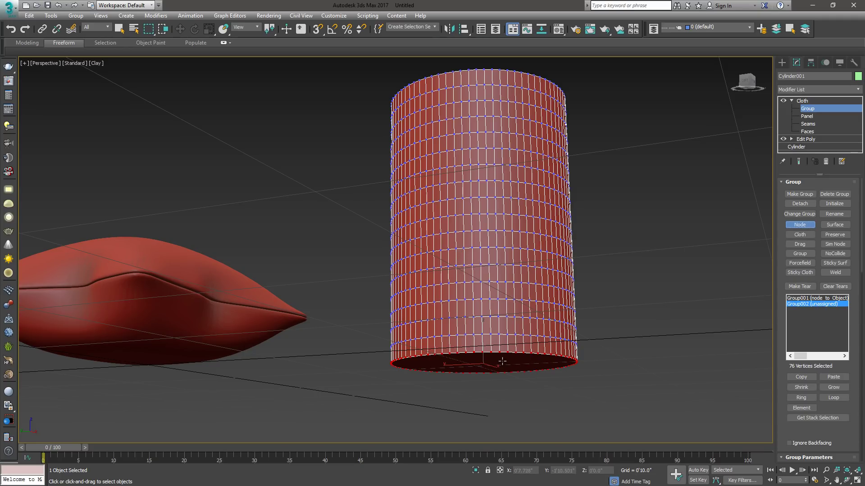
left_click(502, 361)
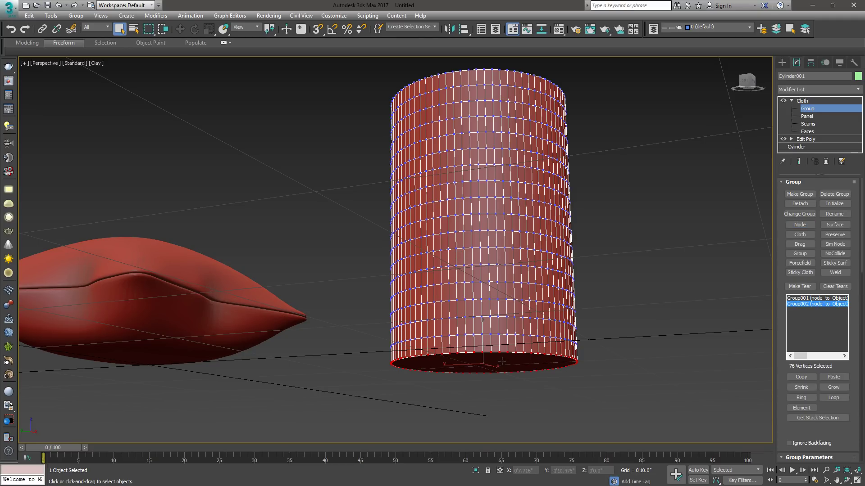
left_click(814, 101)
left_click(792, 101)
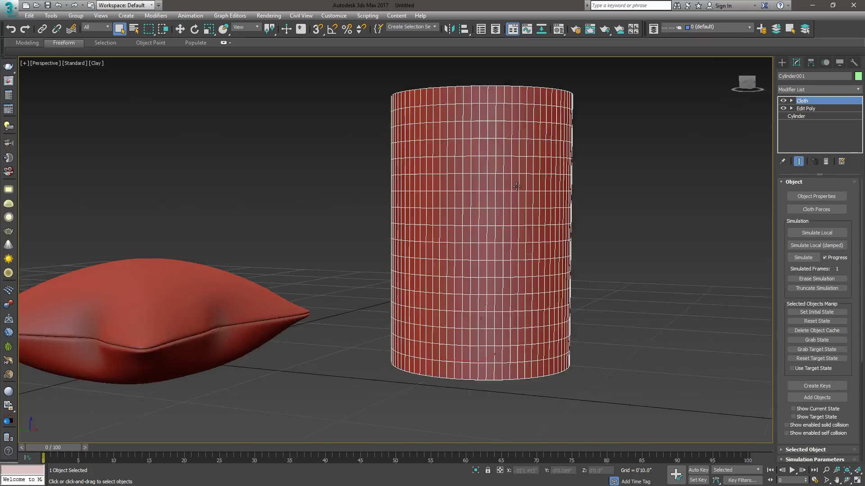
middle_click_drag(516, 186, 515, 208, "alt")
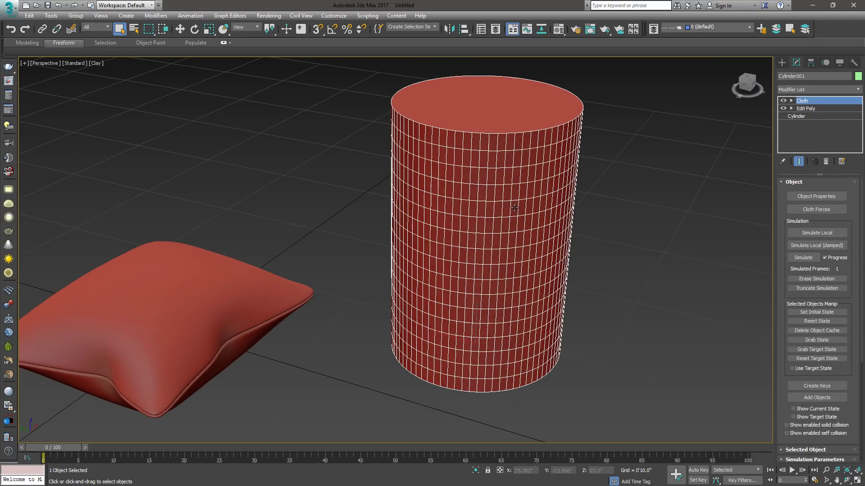
Set Cylinder001 as Cloth in its object properties, give it a pressure of 40 and accept the settings.
left_click(815, 233)
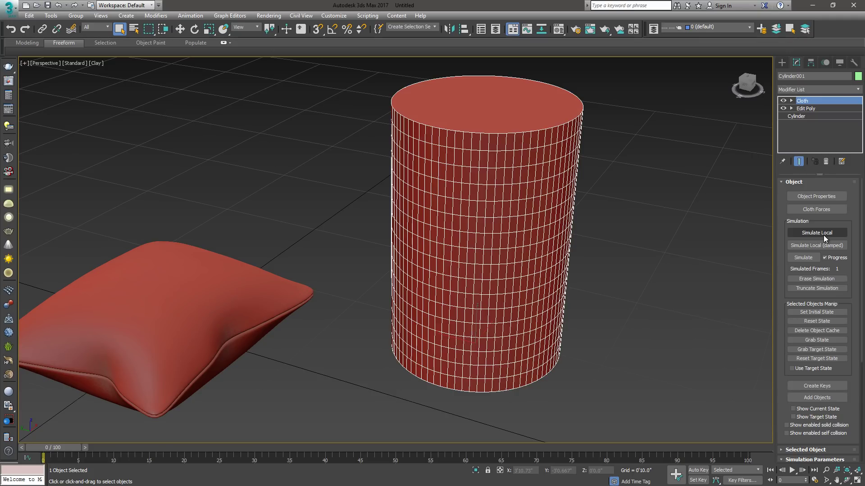
left_click(823, 196)
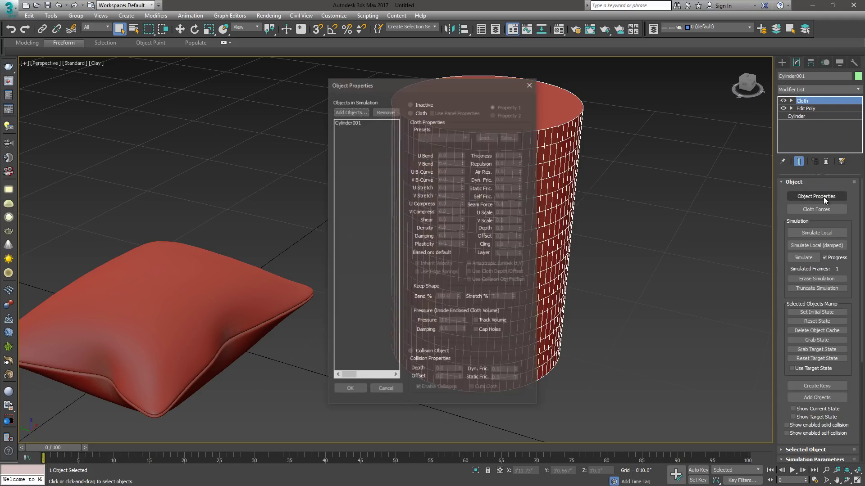
left_click(358, 120)
left_click(410, 113)
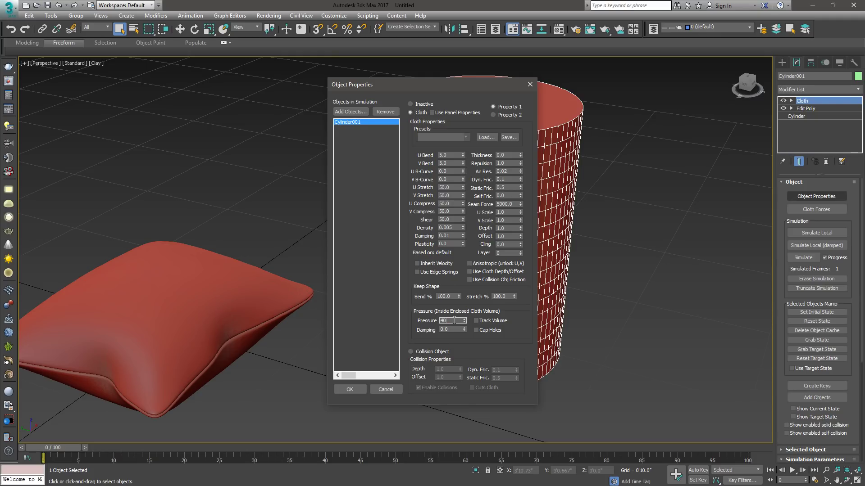
left_click(354, 390)
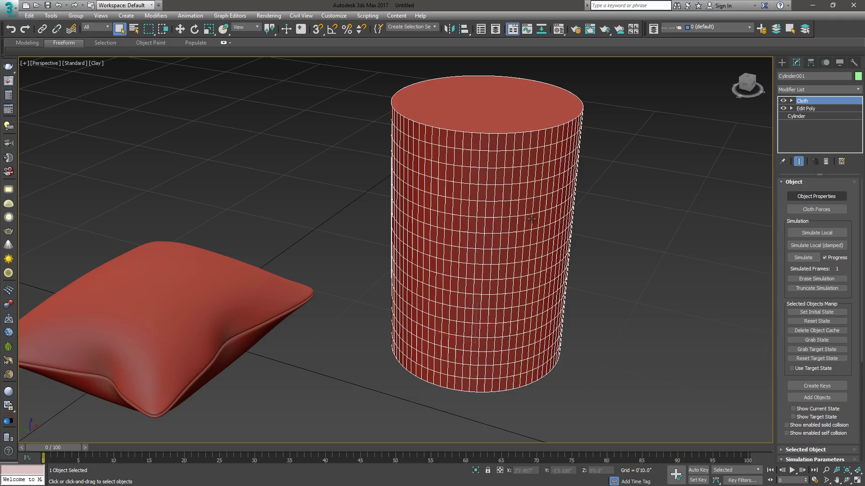
Start the local cloth simulation and scale the detached caps object down to about 42% in X and Y.
left_click(820, 233)
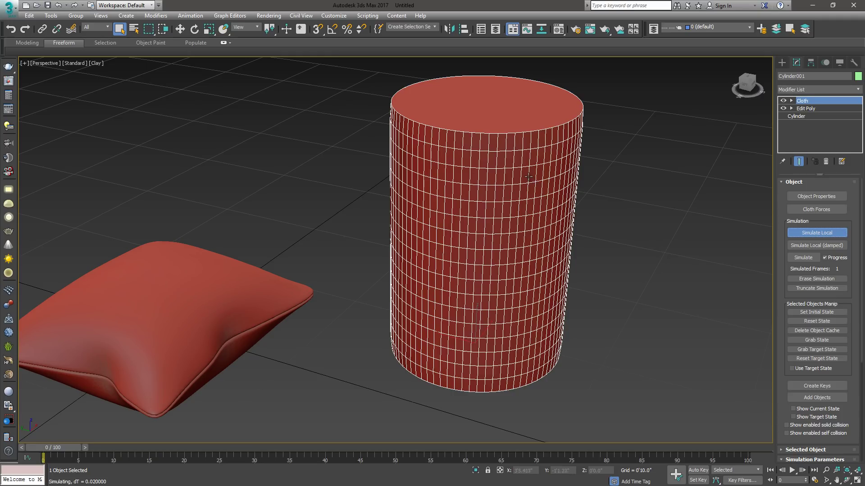
middle_click_drag(535, 182, 520, 196)
left_click(620, 187)
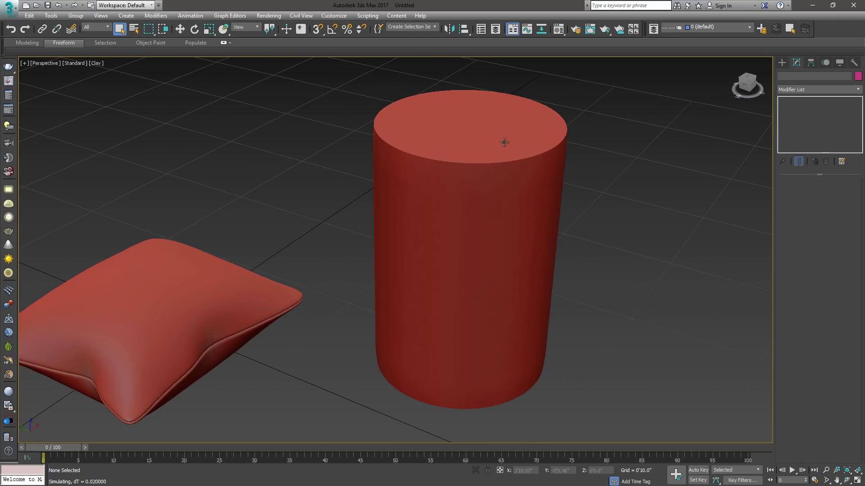
left_click(505, 140)
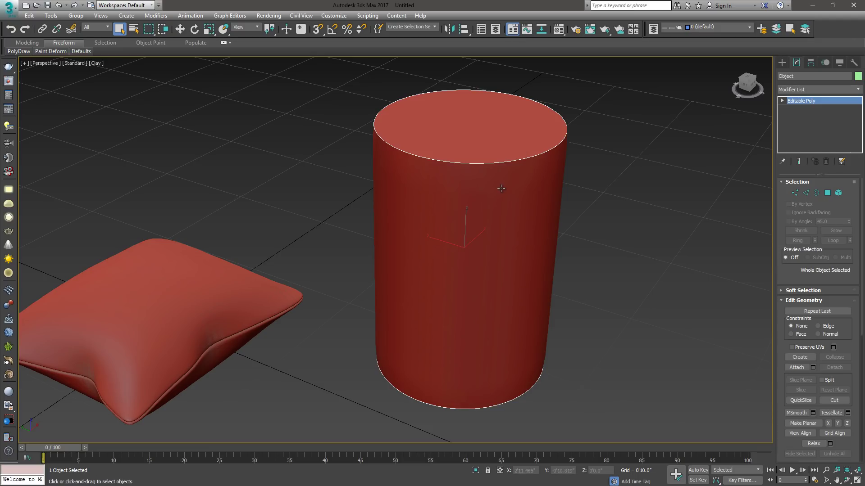
key("r")
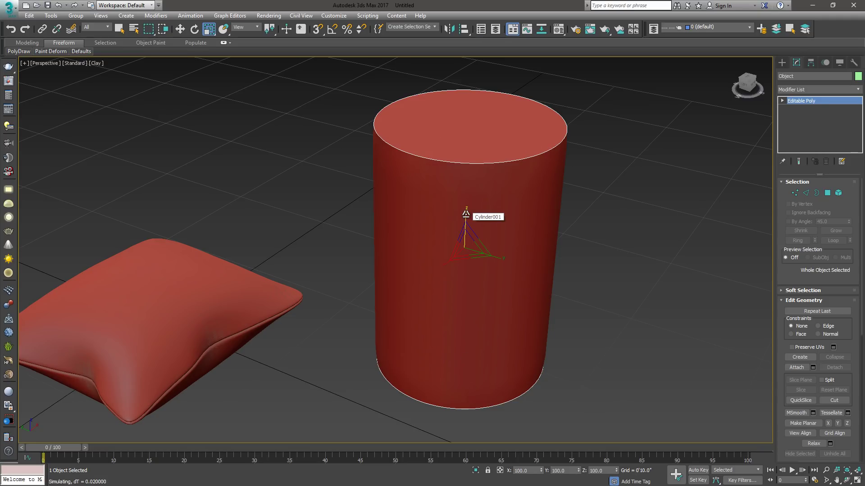
mouse_move(466, 214)
left_mouse_down()
mouse_move(470, 279)
mouse_move(473, 199)
mouse_move(473, 233)
mouse_move(477, 218)
left_mouse_up()
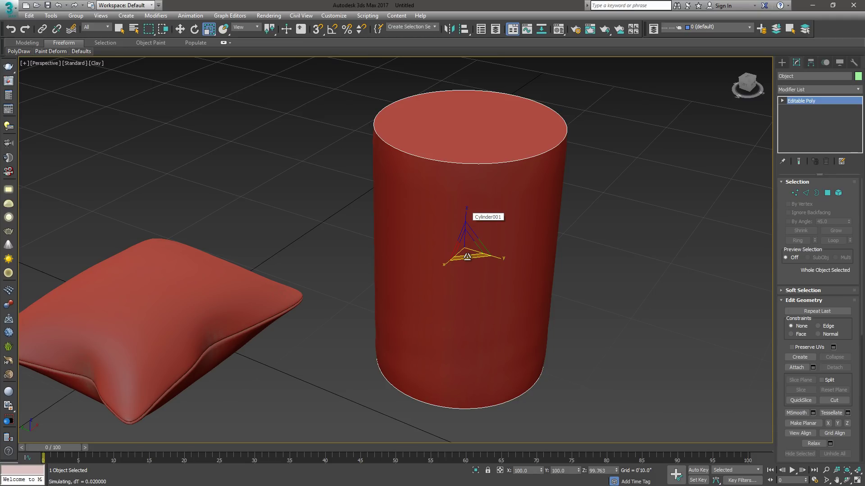
mouse_move(467, 257)
left_mouse_down()
mouse_move(458, 228)
mouse_move(468, 250)
left_mouse_up()
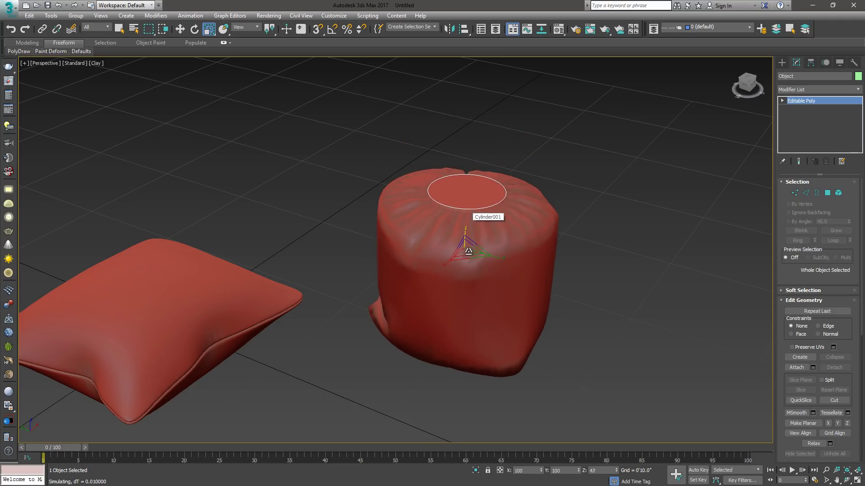
Squash the caps object along Z to about 24% while the cloth keeps simulating.
middle_click_drag(467, 248, 473, 219, "alt")
scroll(450, 250, "up", 2)
left_click_drag(469, 199, 470, 238)
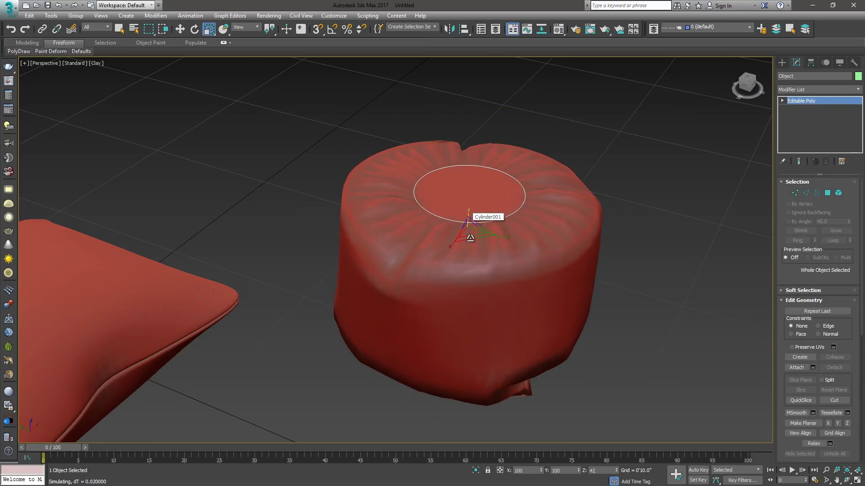
middle_click_drag(468, 225, 477, 243, "alt")
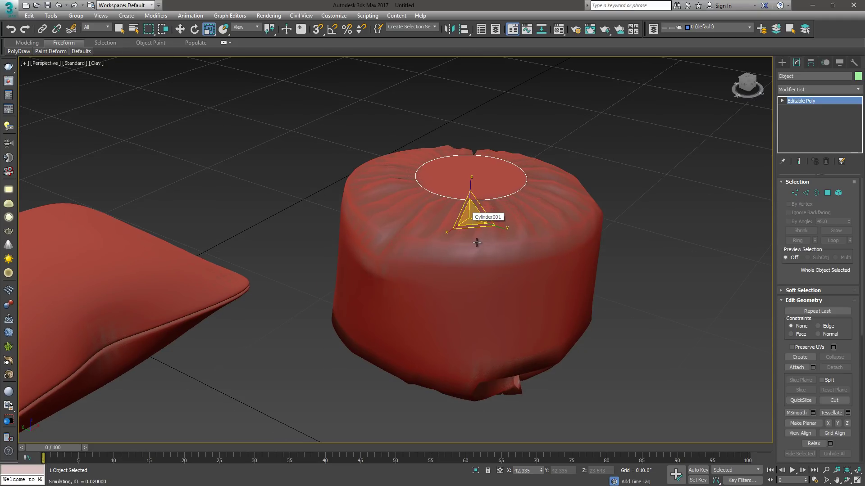
Undo the scaling of the caps object and reset the cylinder's cloth state.
left_click_drag(477, 242, 487, 219)
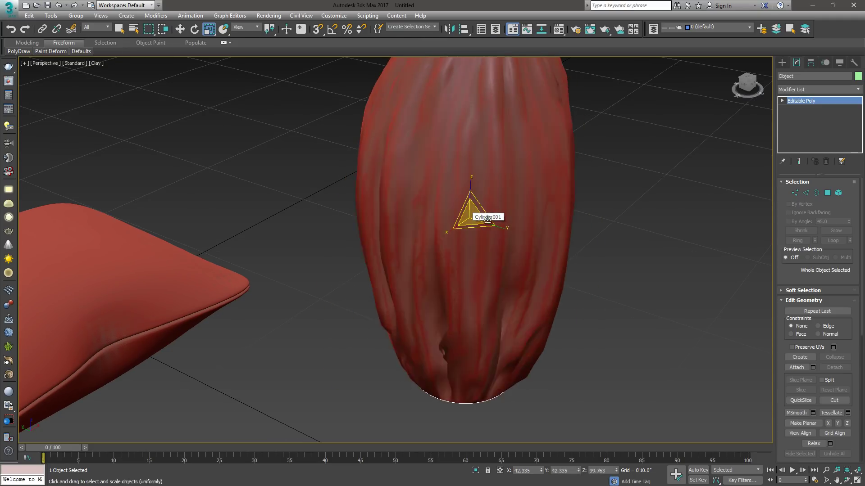
middle_click_drag(487, 219, 481, 264)
scroll(481, 264, "down", 2)
key("ctrl+z")
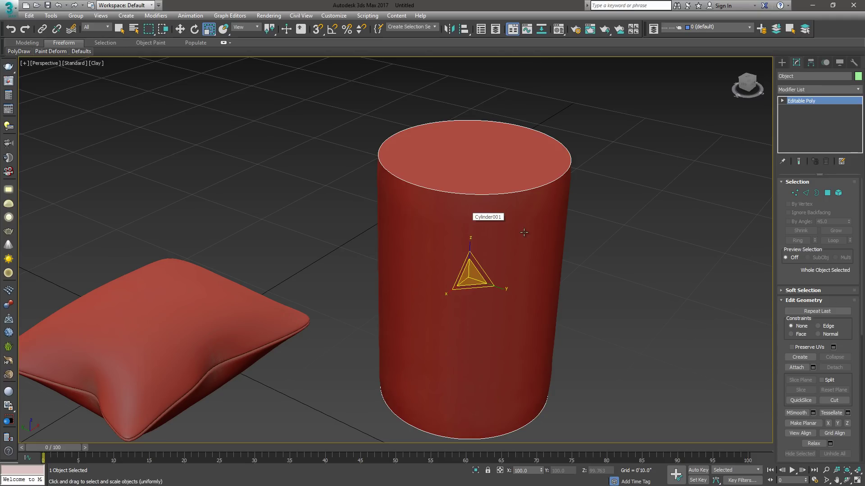
key("ctrl+z")
left_click(813, 229)
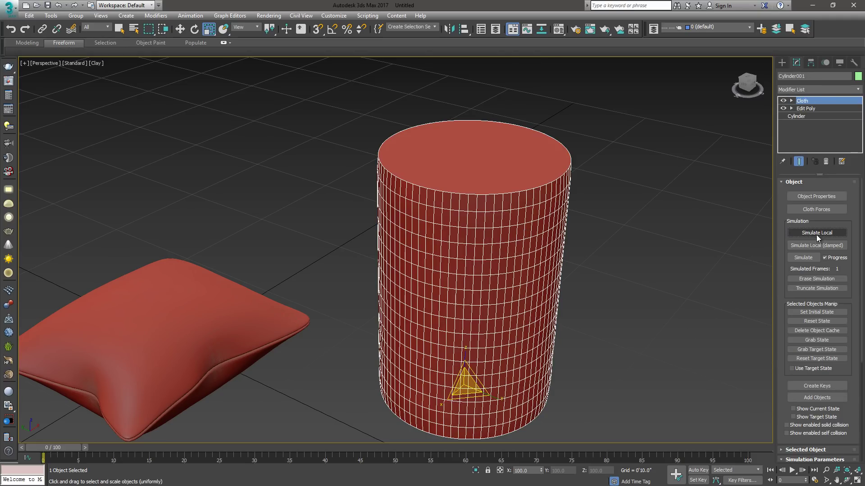
left_click(816, 321)
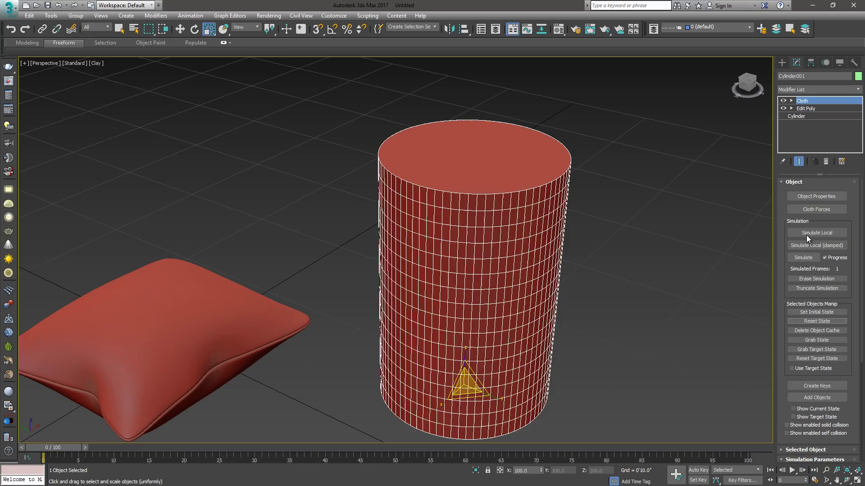
Set the cylinder's cloth pressure to 60 in its object properties.
left_click(822, 198)
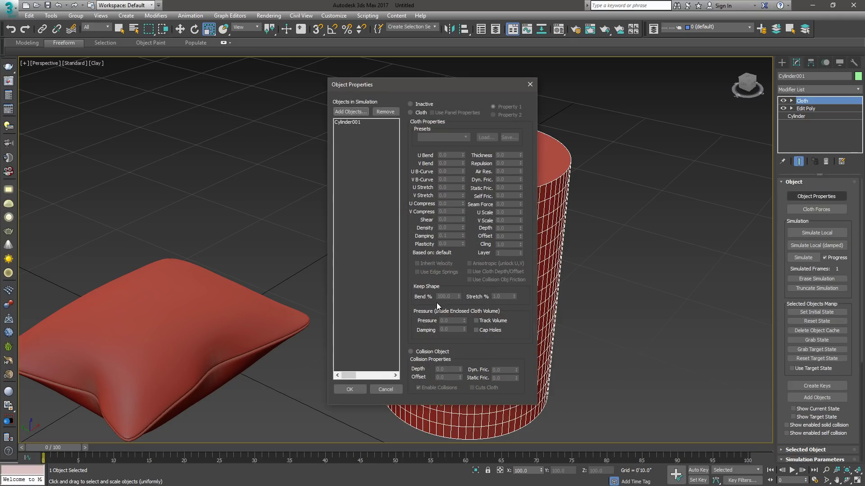
left_click(360, 130)
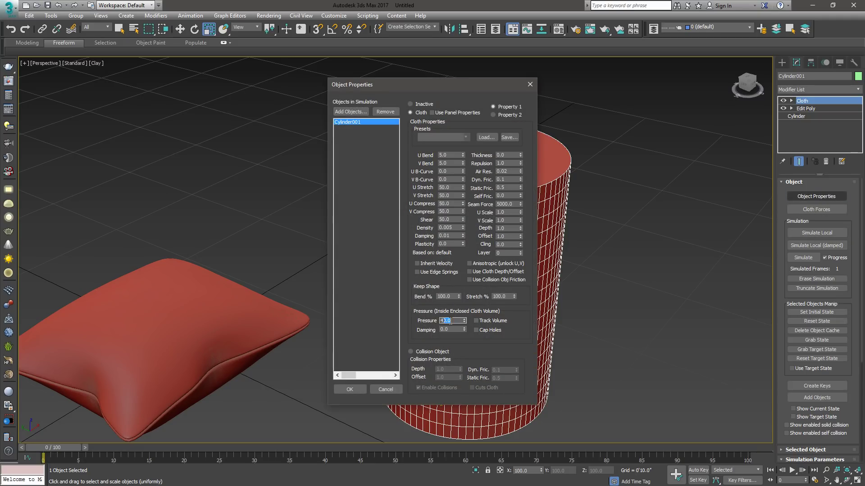
type("60")
key("Return")
left_click(350, 389)
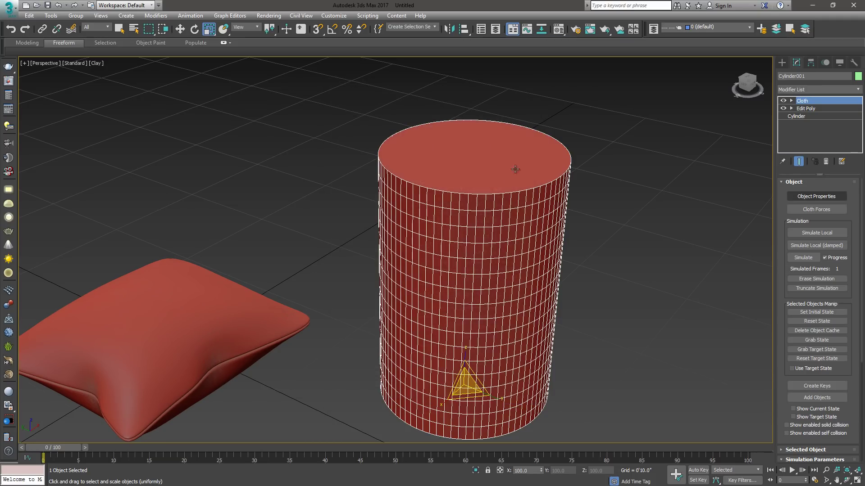
Run the local simulation and scale the caps object down to about 52% in X and Y and 59% in Z.
left_click(814, 233)
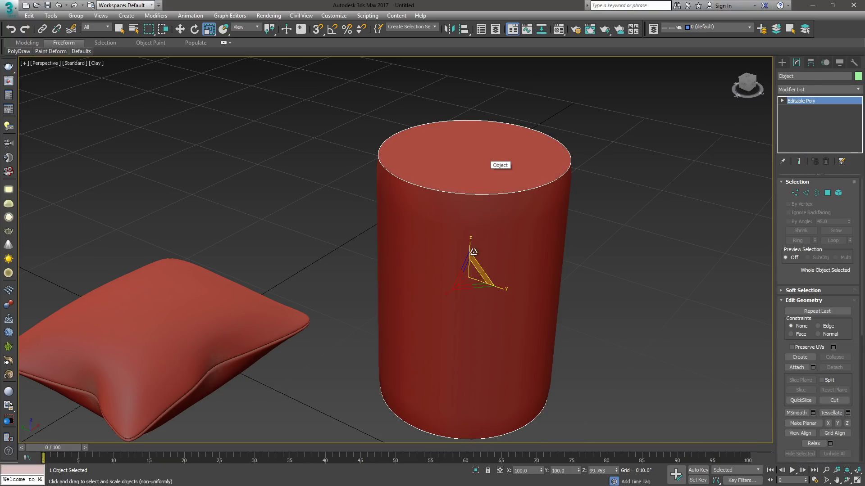
left_click_drag(469, 246, 453, 257)
middle_click_drag(467, 284, 476, 232, "alt")
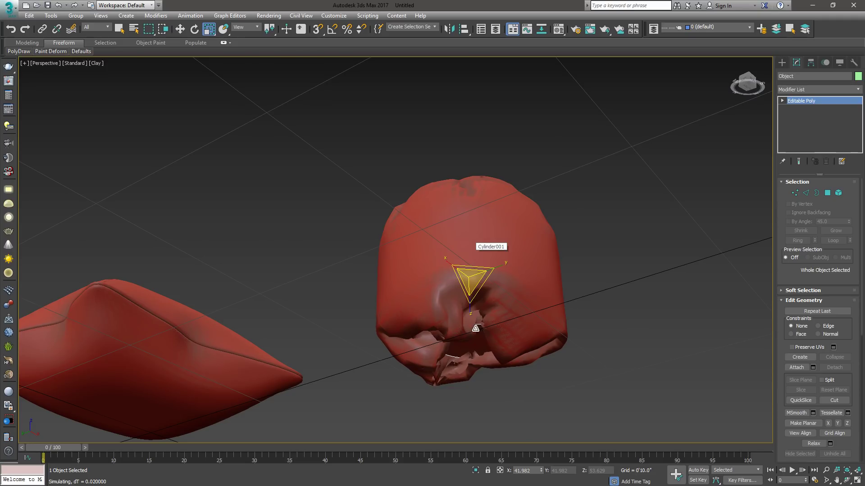
middle_click_drag(475, 329, 474, 314, "alt")
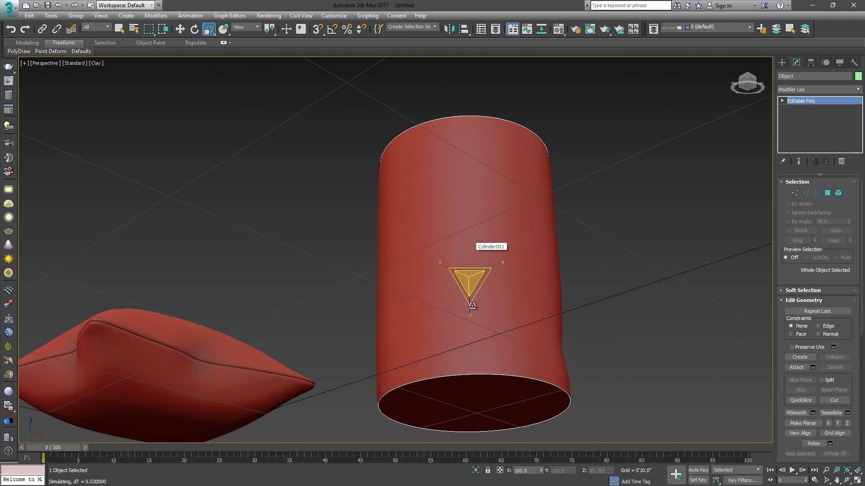
left_click_drag(469, 269, 477, 287)
middle_click_drag(478, 287, 454, 198, "alt")
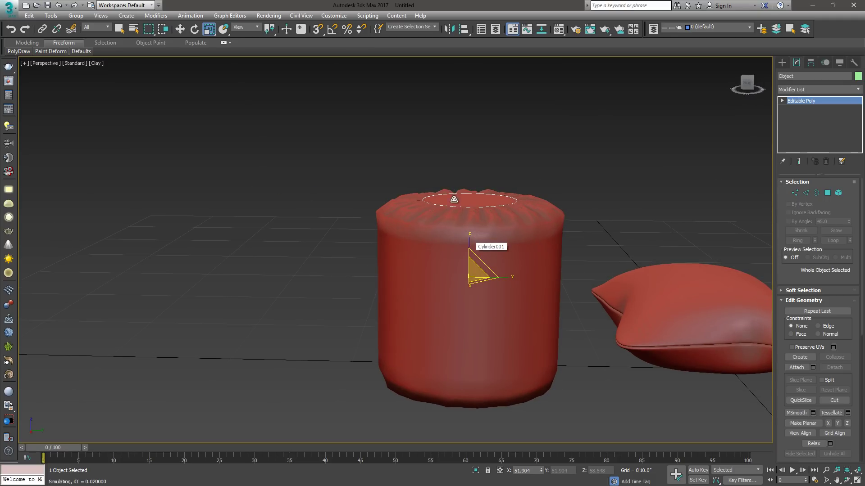
Rotate the caps object about X by about -76°, then adjust the angle so the simulating cushion lies on its side.
key("e")
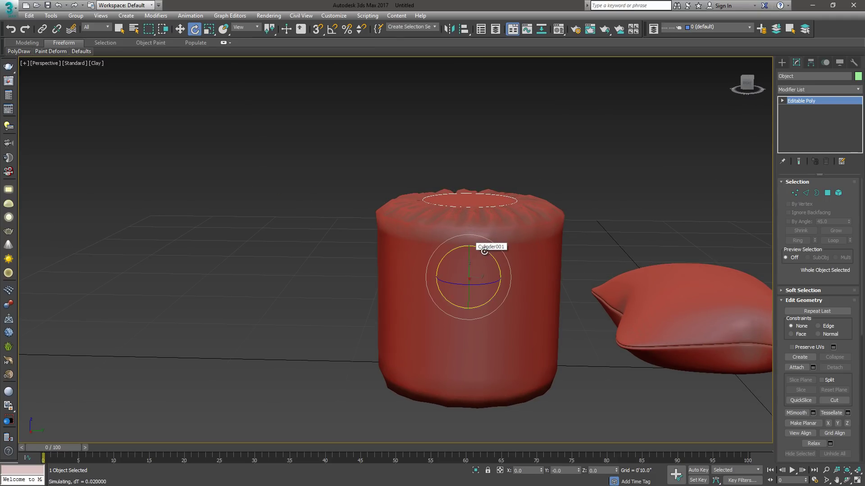
left_click_drag(485, 251, 533, 311)
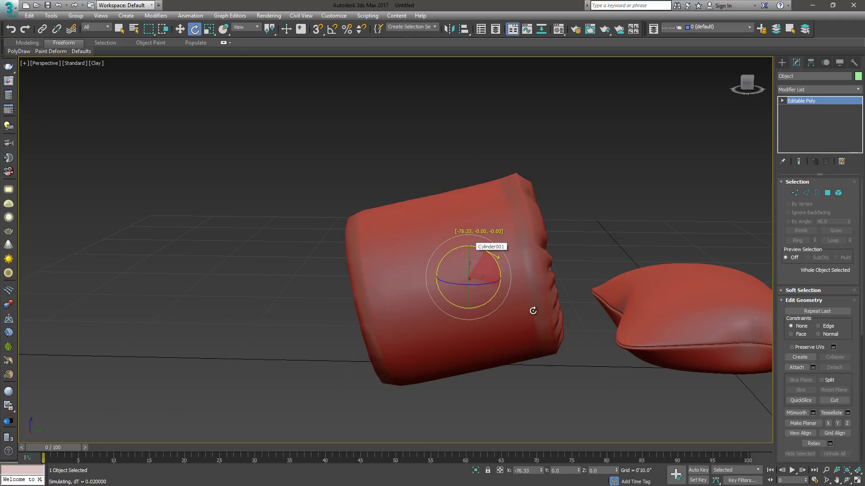
middle_click_drag(440, 288, 477, 288, "alt")
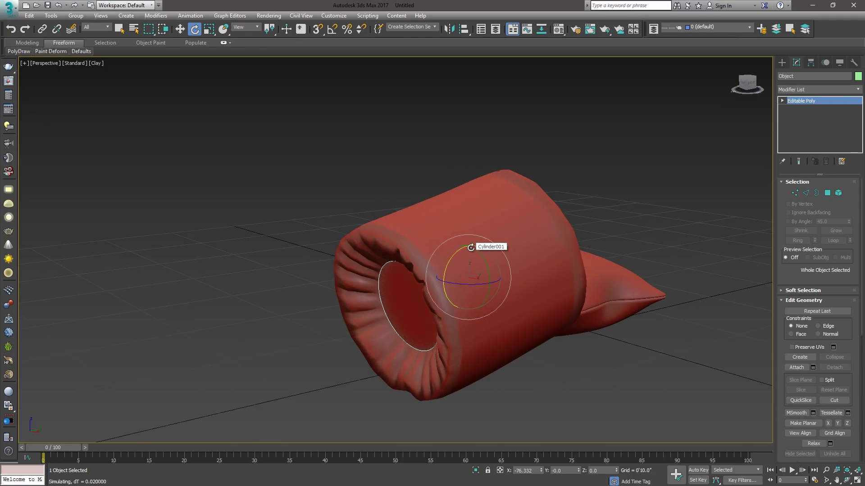
left_click_drag(462, 250, 492, 269)
middle_click_drag(492, 270, 447, 270, "alt")
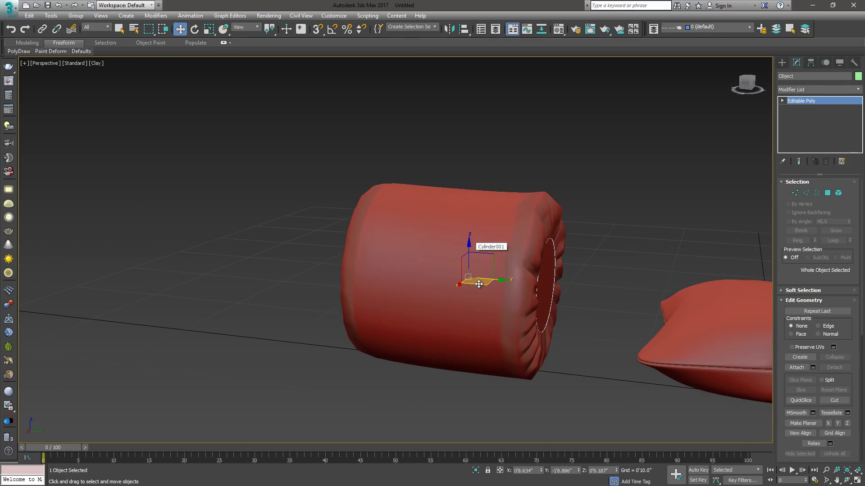
Move the caps object along Y to about -1'7" so the simulating cushion follows it.
left_click_drag(494, 280, 470, 274)
mouse_move(457, 275)
middle_mouse_down("alt")
mouse_move(495, 273)
mouse_move(471, 262)
mouse_move(451, 277)
middle_mouse_up("alt")
left_click_drag(451, 277, 481, 295)
middle_click_drag(482, 296, 494, 270, "alt")
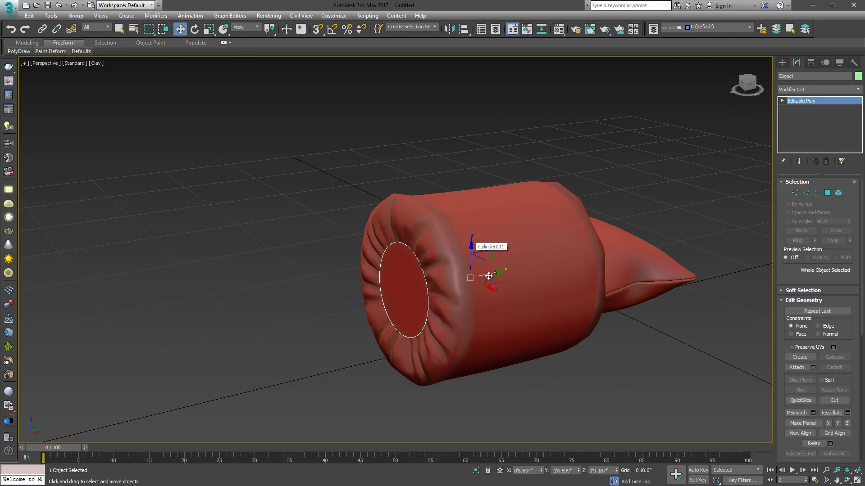
left_click_drag(489, 276, 508, 277)
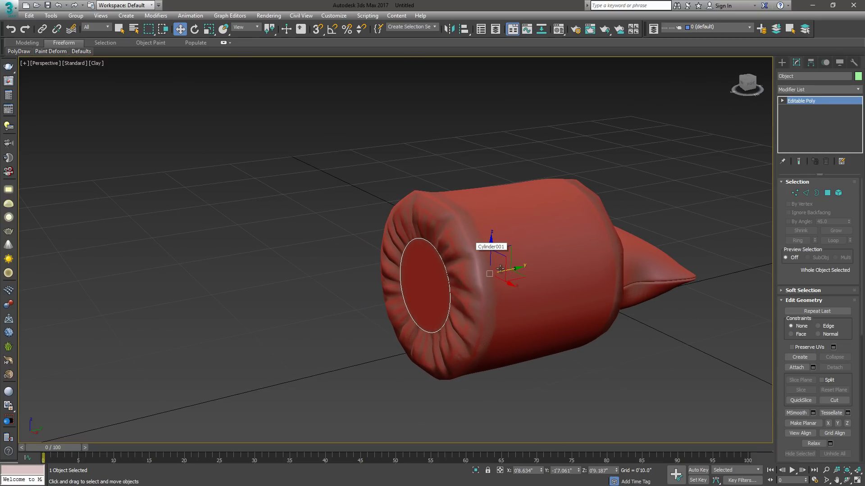
Scale the caps object down to about 33% in X and 26% in Y to gather the cushion's ends tighter.
key("r")
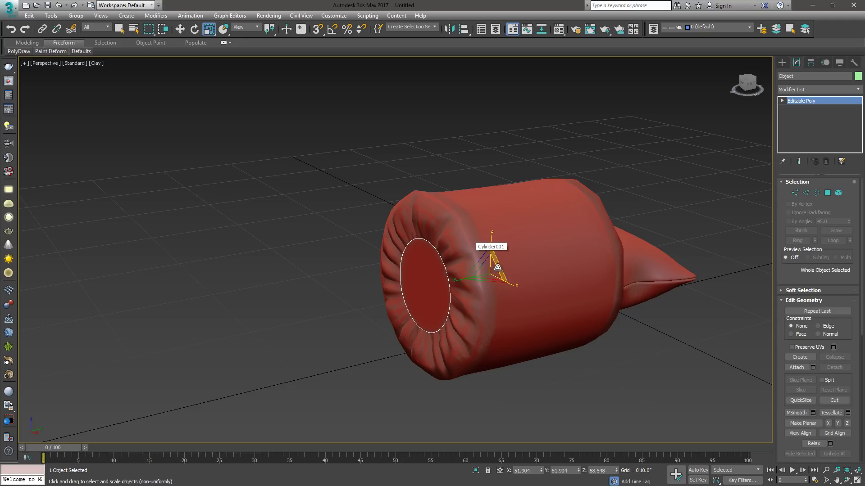
left_click_drag(493, 240, 497, 269)
middle_click_drag(497, 269, 569, 270, "alt")
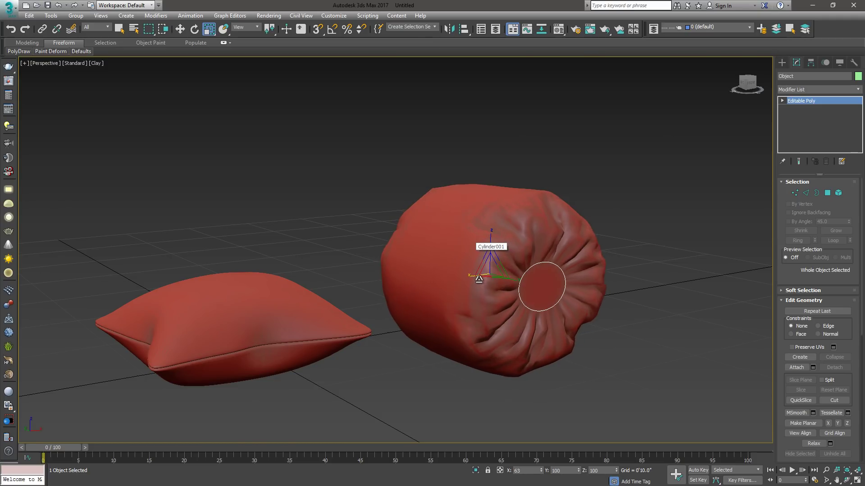
middle_click_drag(527, 285, 621, 293, "alt")
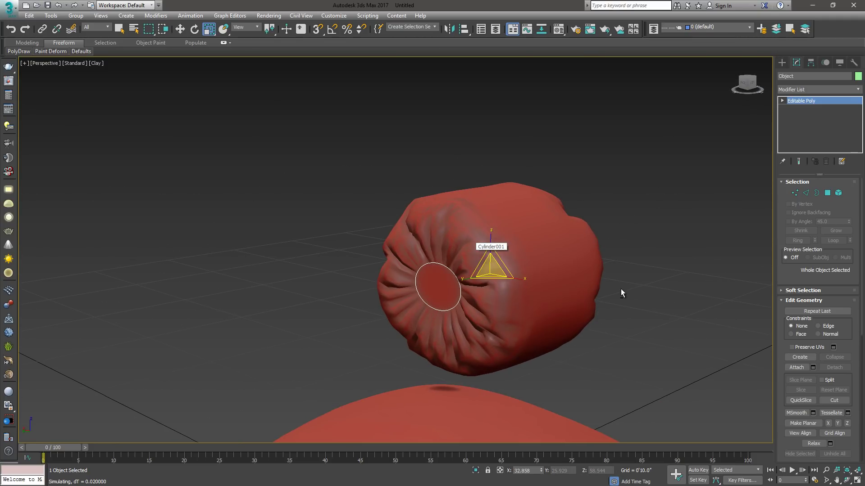
Stop the cylinder's local simulation and add an Edit Poly modifier above Cloth.
left_click(474, 201)
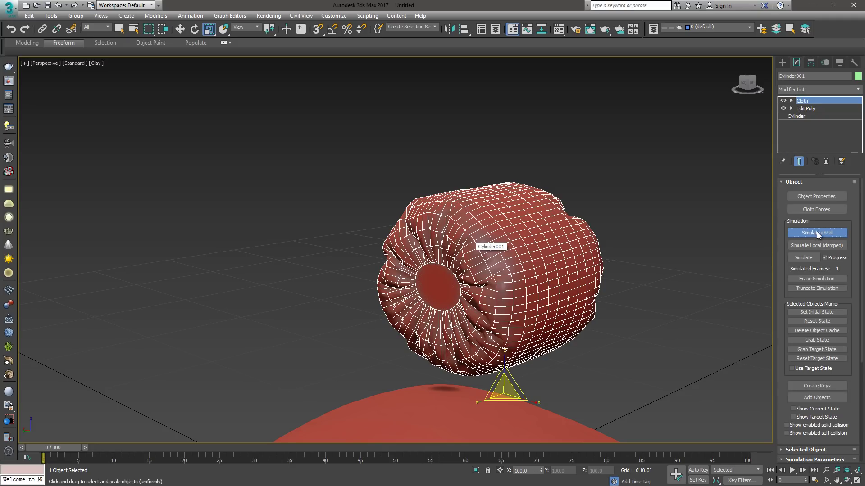
middle_click_drag(481, 222, 513, 242, "alt")
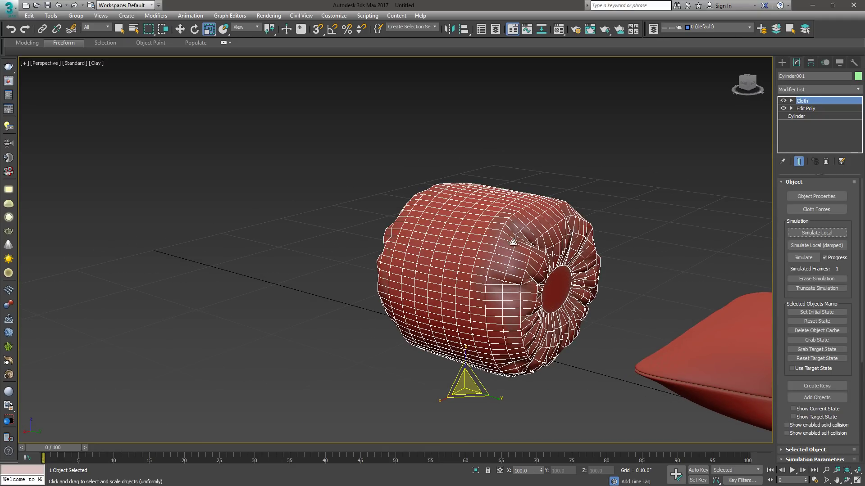
left_click(858, 90)
left_click(823, 121)
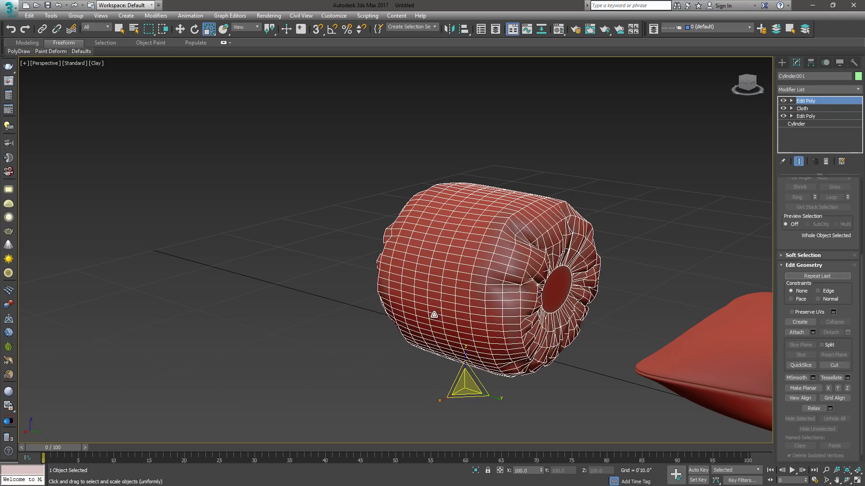
Add a TurboSmooth modifier above the Edit Poly on the bolster cylinder, deselect it and check its gathered end.
left_click(858, 90)
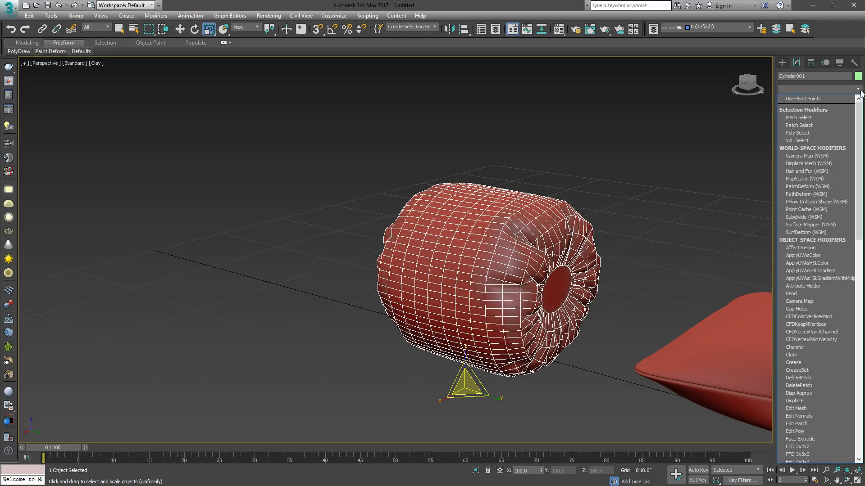
type("tu")
key("Return")
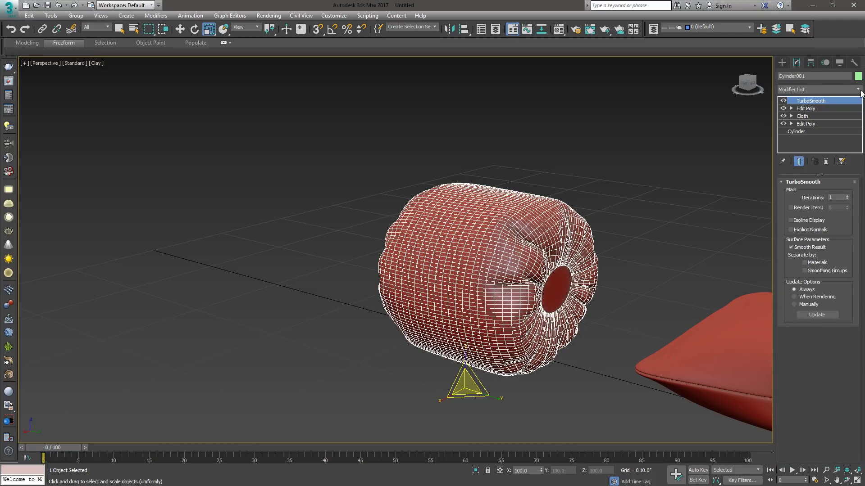
middle_click_drag(562, 225, 489, 238, "alt")
left_click(599, 192)
middle_click_drag(492, 270, 506, 182, "alt")
scroll(523, 277, "up", 2)
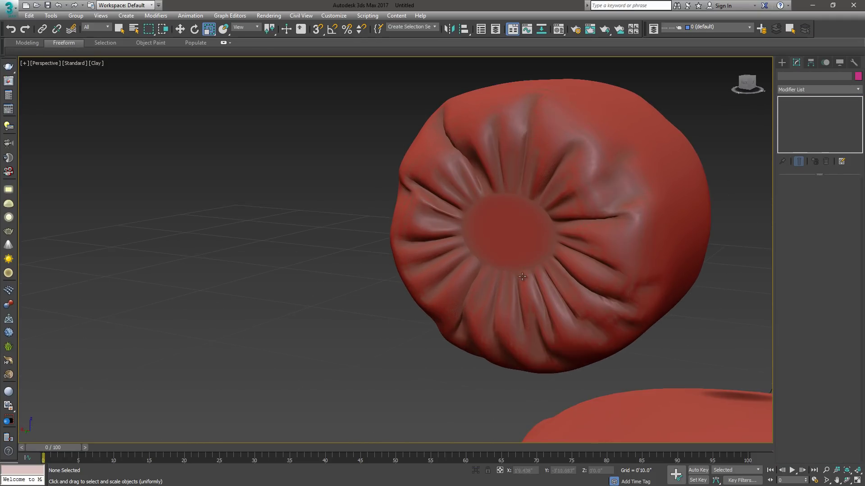
middle_click_drag(523, 277, 468, 252, "alt")
scroll(484, 216, "up", 1)
middle_click_drag(488, 212, 446, 244)
Select both cap polygons of the caps object and convert the polygon selection to an edge selection.
left_click(447, 244)
middle_click_drag(536, 229, 513, 237, "alt")
scroll(514, 237, "up", 2)
middle_click_drag(441, 262, 438, 221, "alt")
left_click(828, 193)
left_click(489, 247)
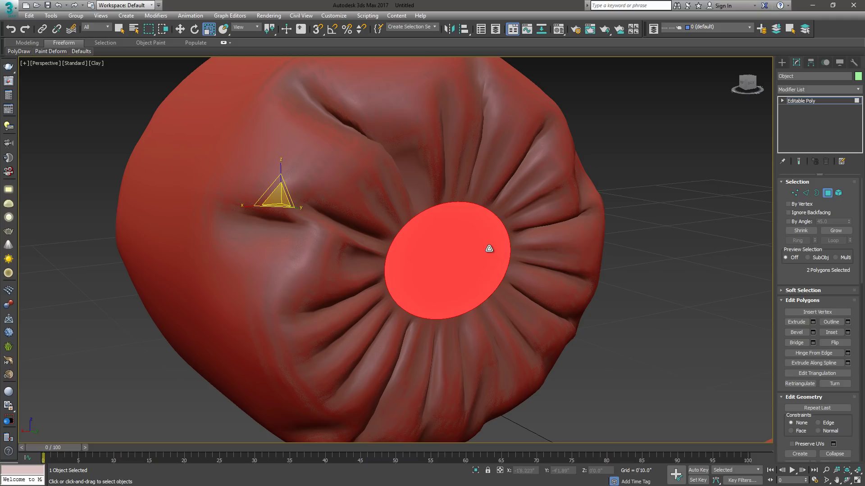
middle_click_drag(489, 247, 296, 294, "alt")
middle_click_drag(218, 439, 237, 397)
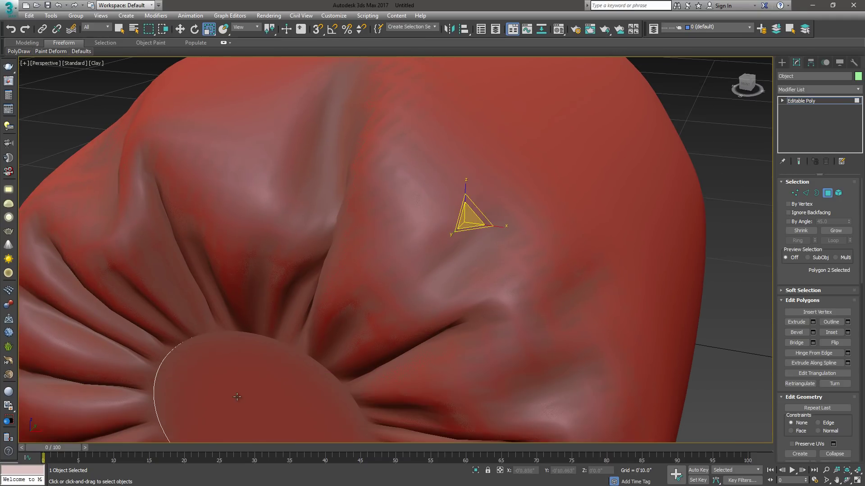
left_click(237, 396, "ctrl")
middle_click_drag(255, 337, 284, 284)
right_click(281, 268)
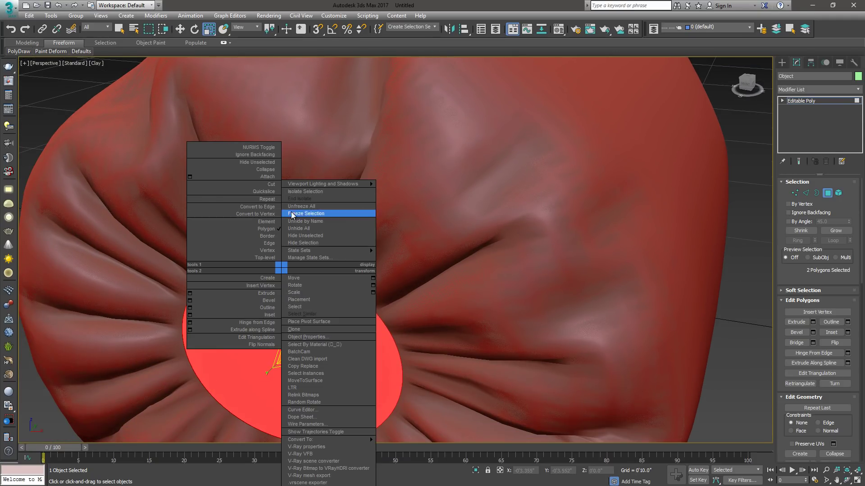
left_click(260, 207)
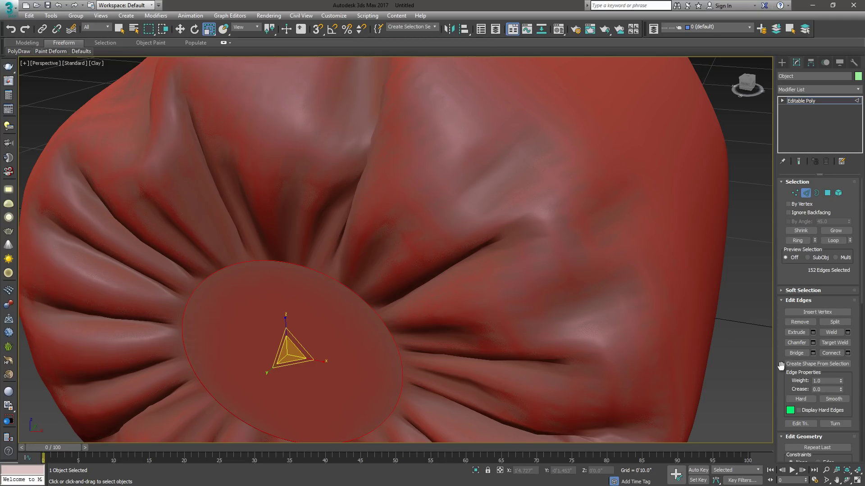
Create a Smooth-type shape from the selected cap edges and return the caps object to whole-object level.
left_click_drag(780, 365, 785, 288)
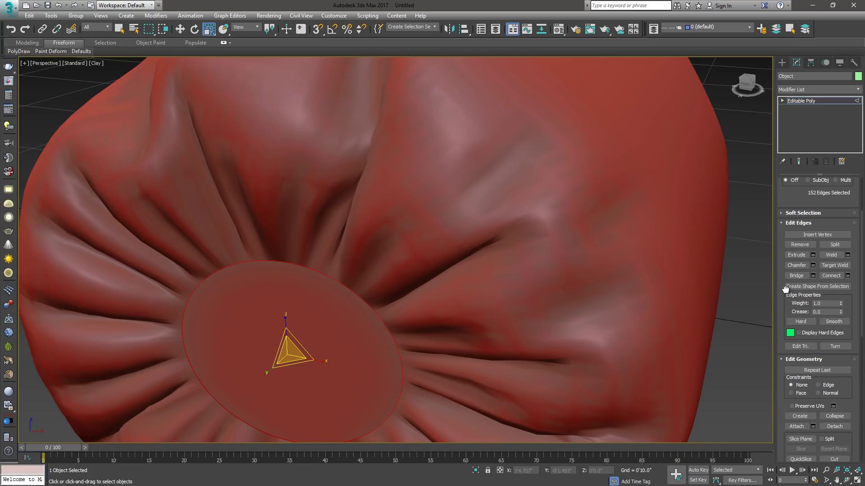
left_click(819, 287)
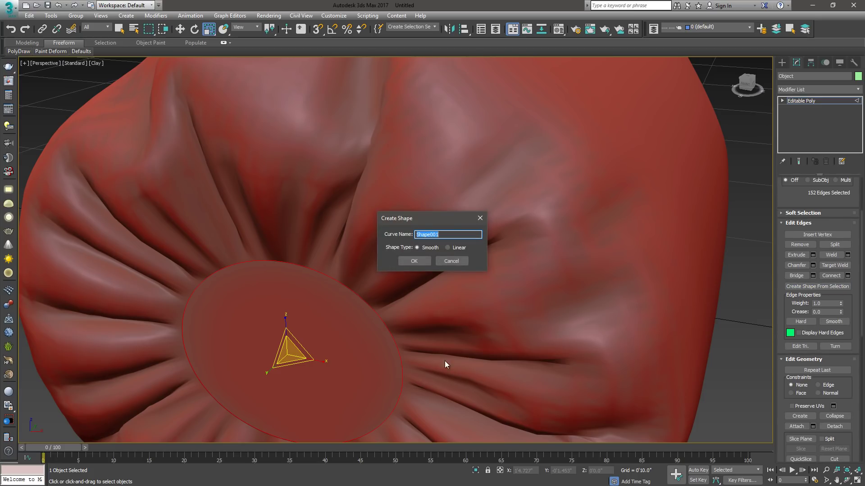
left_click(413, 261)
left_click(833, 101)
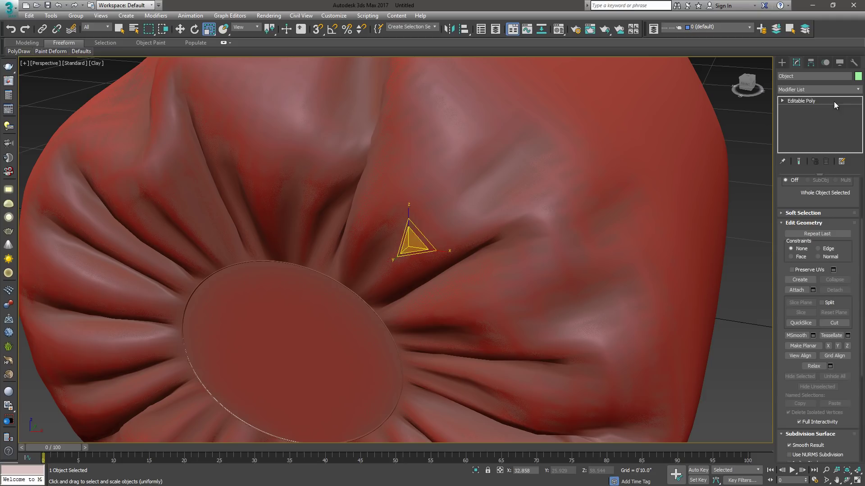
Select the spline shape around the caps and set its rendering thickness to 0'0.3" to form piping, ending with nothing selected.
left_click(749, 273)
left_click(333, 280)
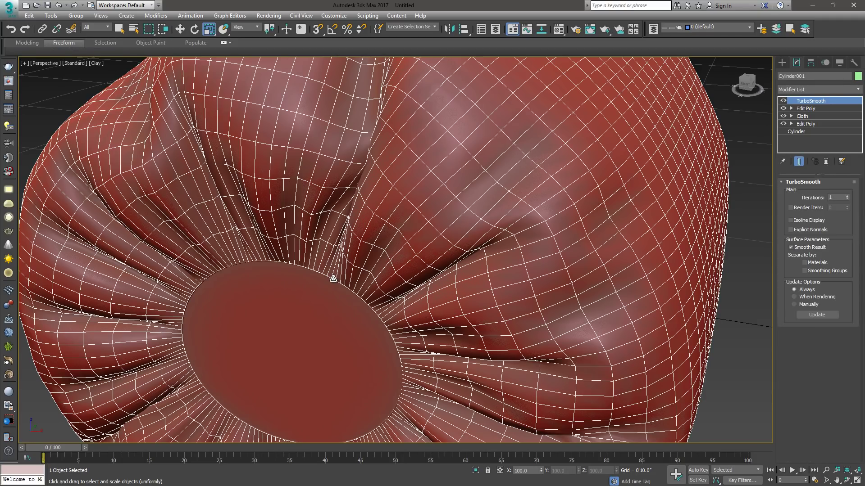
left_click(333, 280)
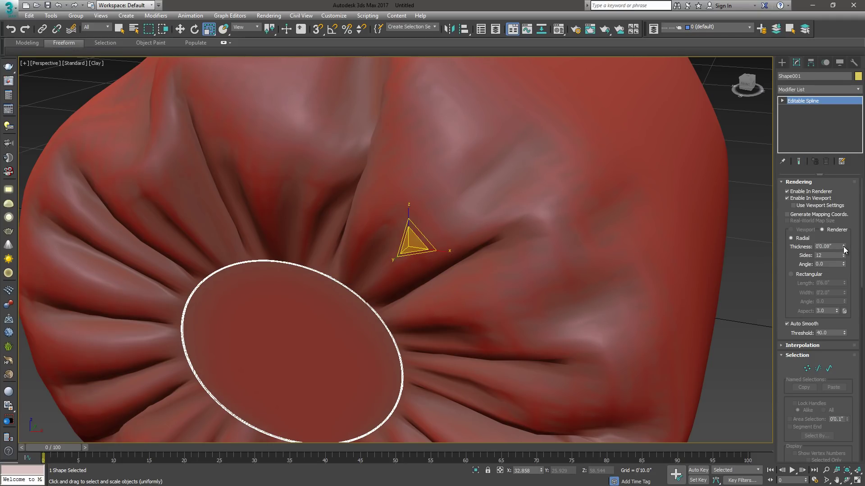
mouse_move(844, 248)
left_mouse_down()
mouse_move(847, 230)
mouse_move(847, 237)
left_mouse_up()
mouse_move(516, 305)
middle_mouse_down("alt")
mouse_move(510, 299)
mouse_move(525, 298)
middle_mouse_up("alt")
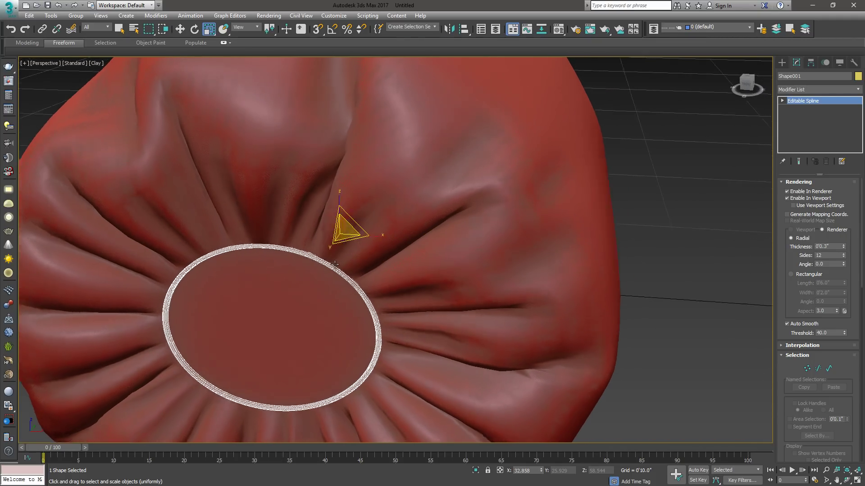
middle_click_drag(314, 267, 496, 282, "alt")
scroll(352, 306, "down", 3)
left_click(265, 250)
middle_click_drag(338, 273, 354, 251, "alt")
scroll(353, 250, "down", 5)
scroll(353, 251, "down", 8)
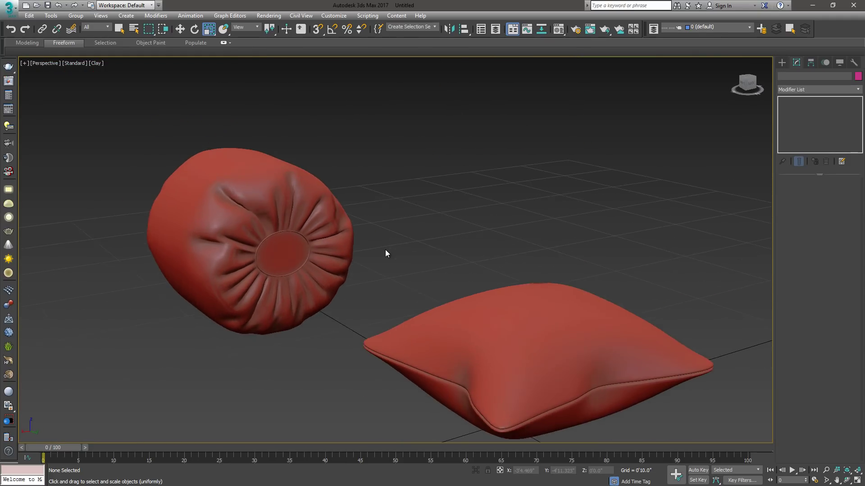